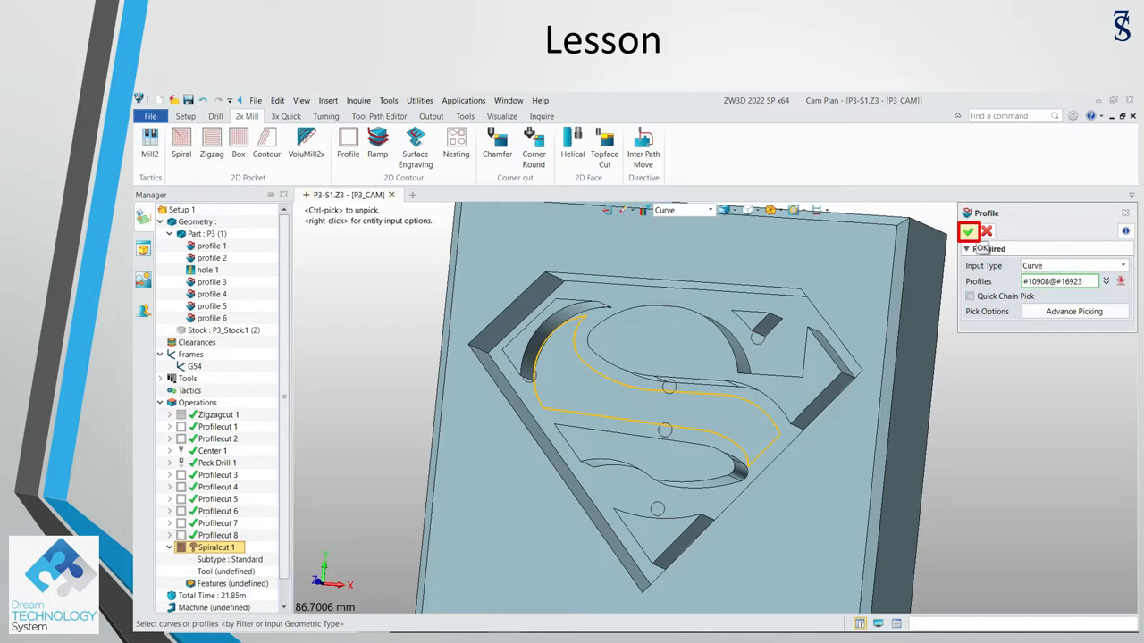
Accept the S-shaped curve chain as the machining profile for Spiralcut 1.
{"action": "left_click", "coordinate": [968, 232]}
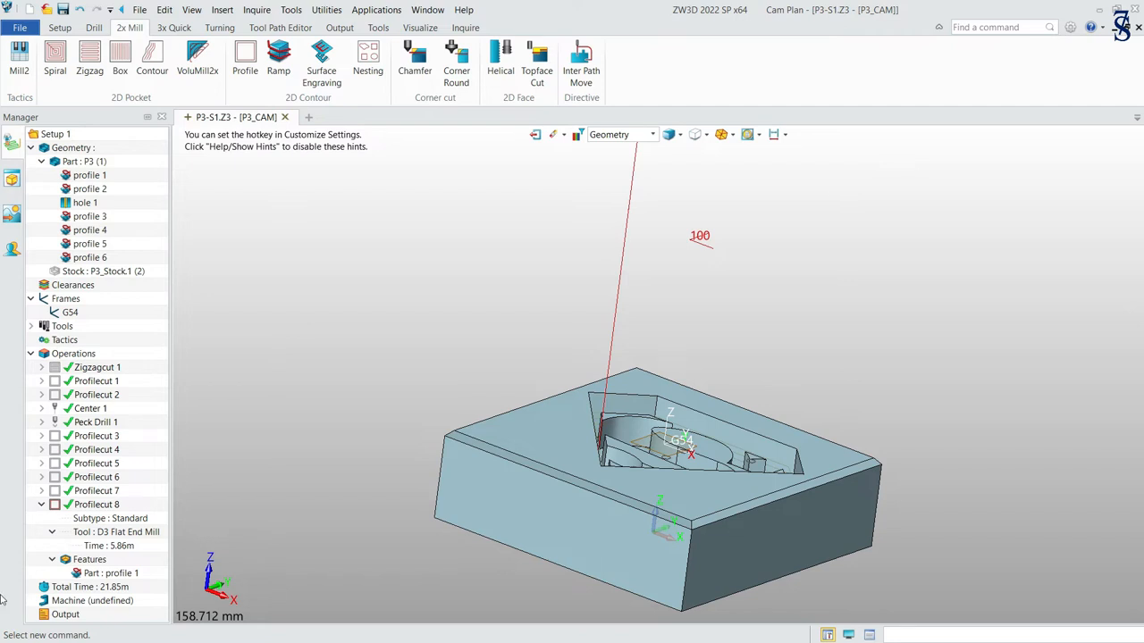
Hide the Profilecut 8 toolpath, collapse its entry, and open part P3 for editing.
{"action": "left_click", "coordinate": [54, 506]}
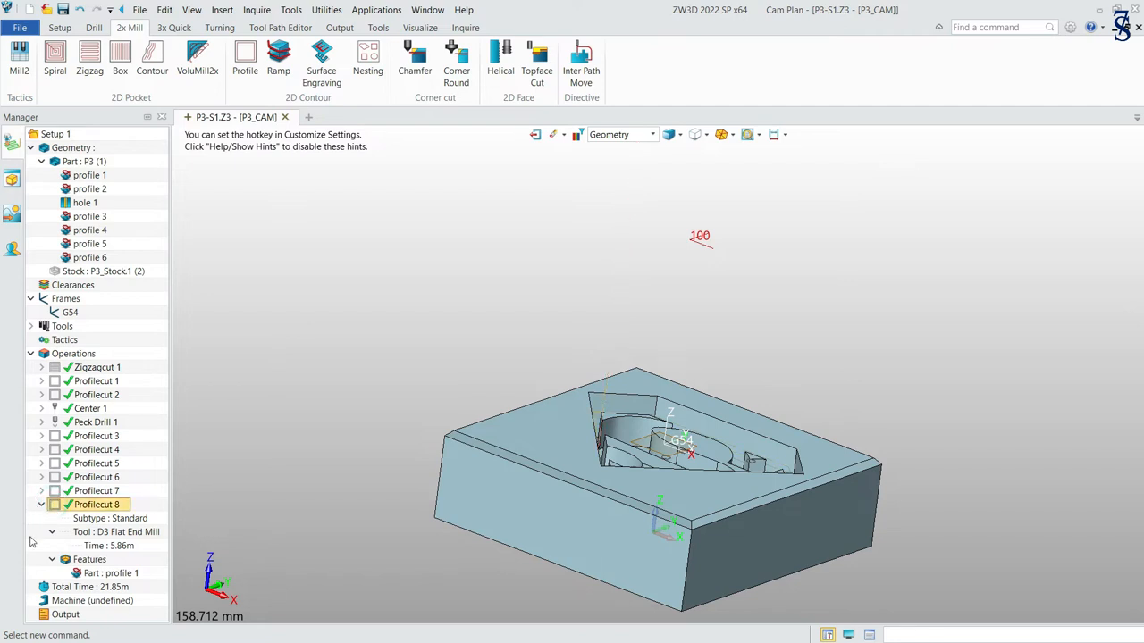
{"action": "left_click", "coordinate": [41, 506]}
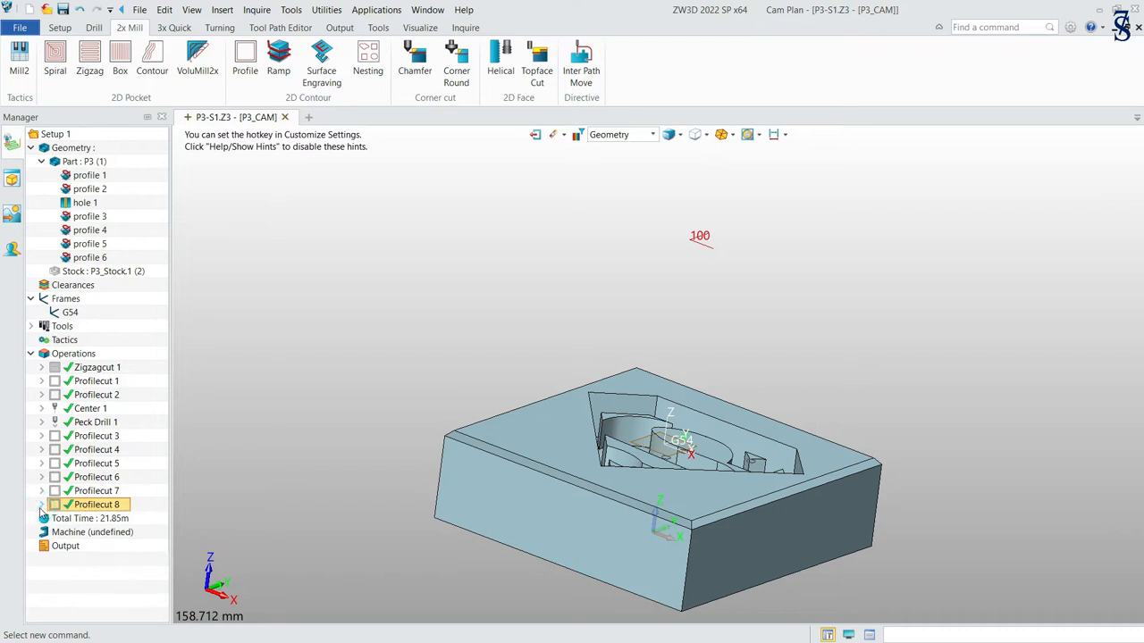
{"action": "double_click", "coordinate": [83, 163]}
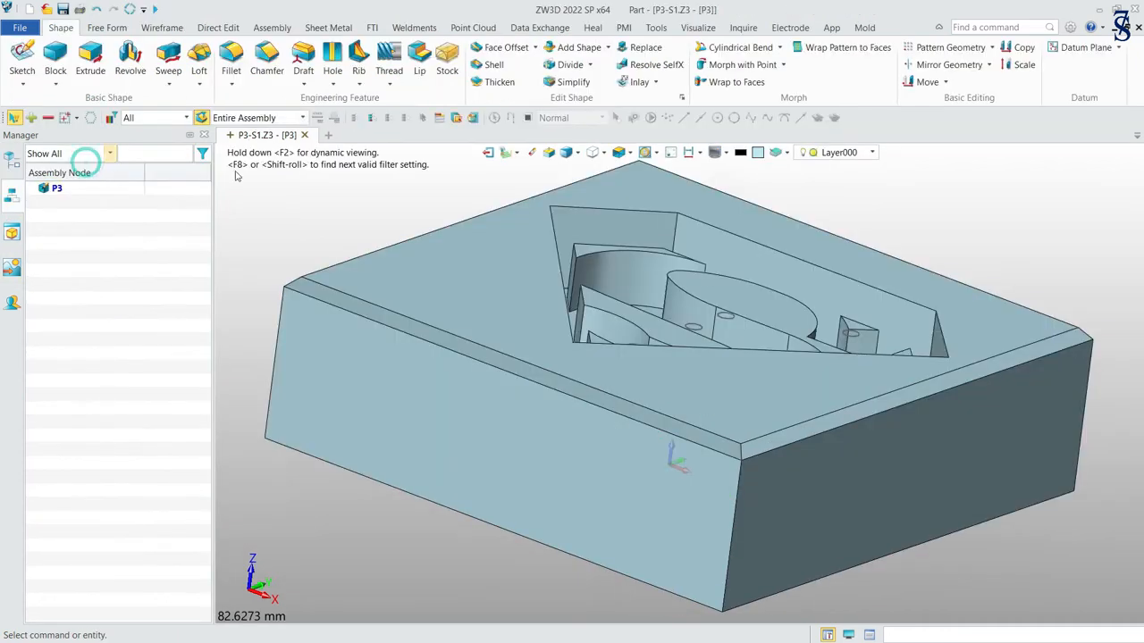
Create a sketch on the top face of the large upper island inside the emblem pocket.
{"action": "left_click", "coordinate": [22, 55]}
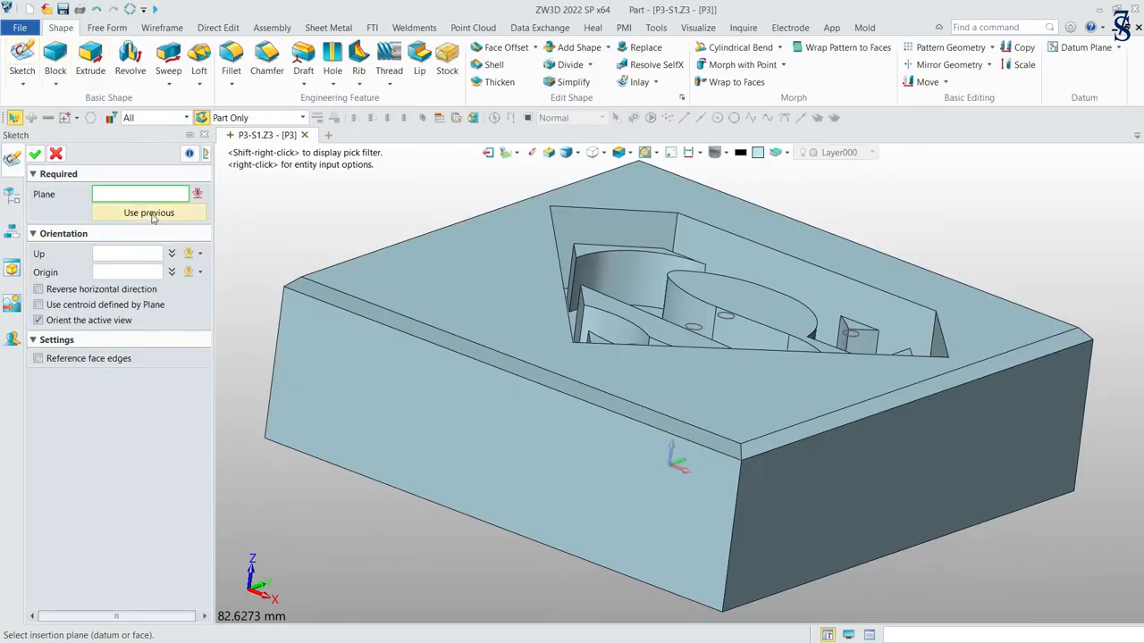
{"action": "left_click", "coordinate": [760, 312]}
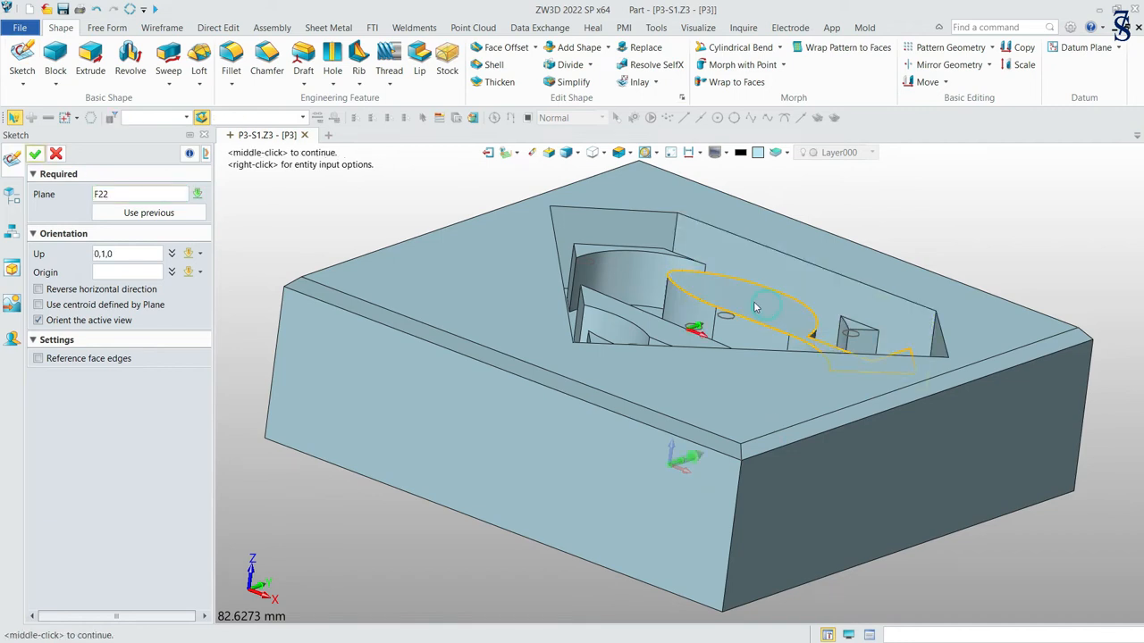
{"action": "left_click", "coordinate": [35, 154]}
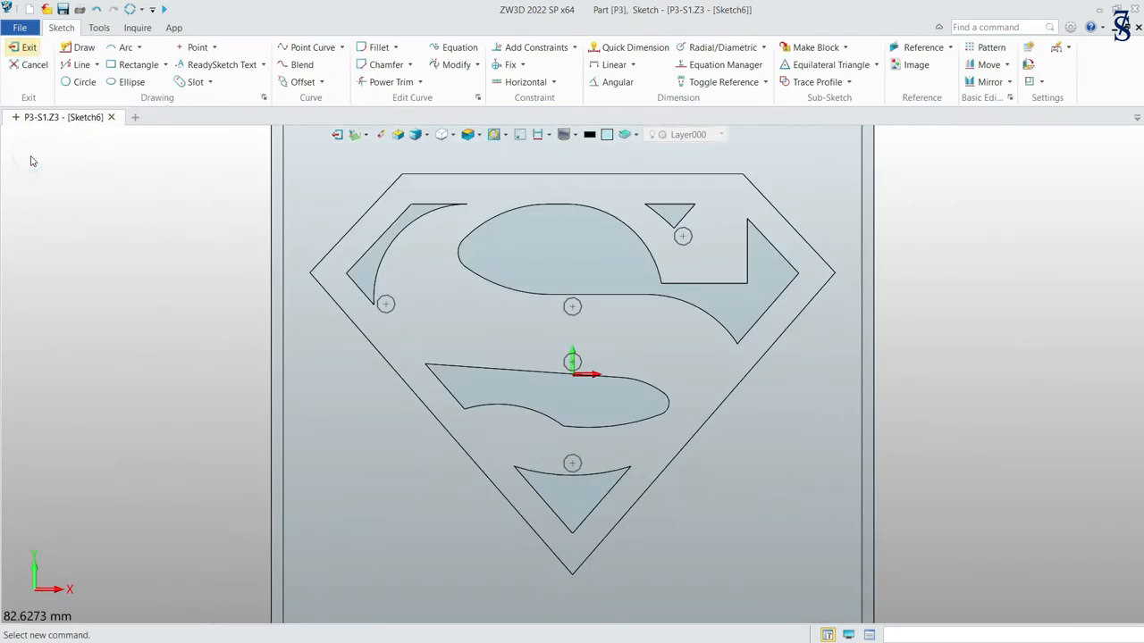
Offset the four lower edge curves of the large upper island and the arc of the upper-left island by 3 mm, with flipped direction.
{"action": "left_click", "coordinate": [300, 83]}
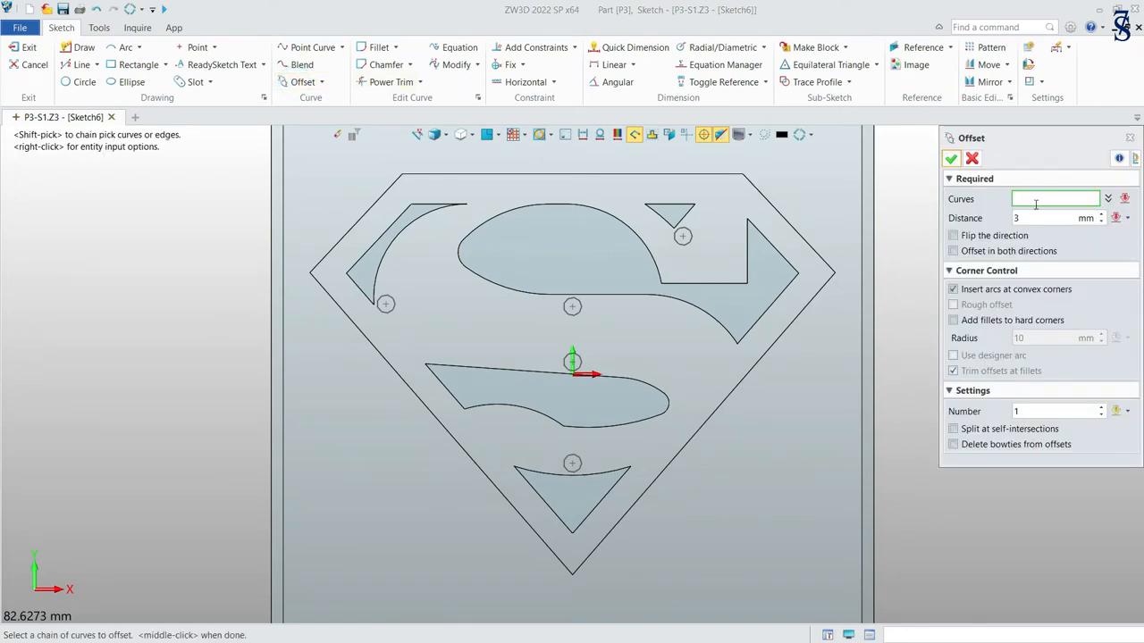
{"action": "left_click", "coordinate": [973, 237]}
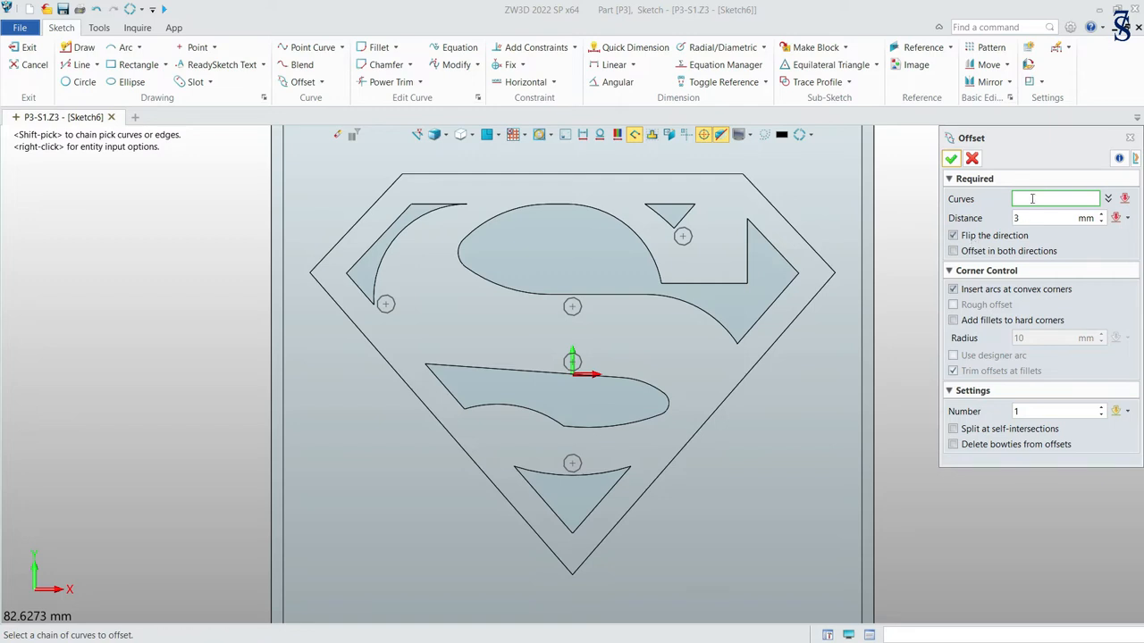
{"action": "left_click", "coordinate": [691, 306]}
{"action": "left_click", "coordinate": [631, 297]}
{"action": "left_click", "coordinate": [512, 288]}
{"action": "left_click", "coordinate": [461, 256]}
{"action": "left_click", "coordinate": [421, 222]}
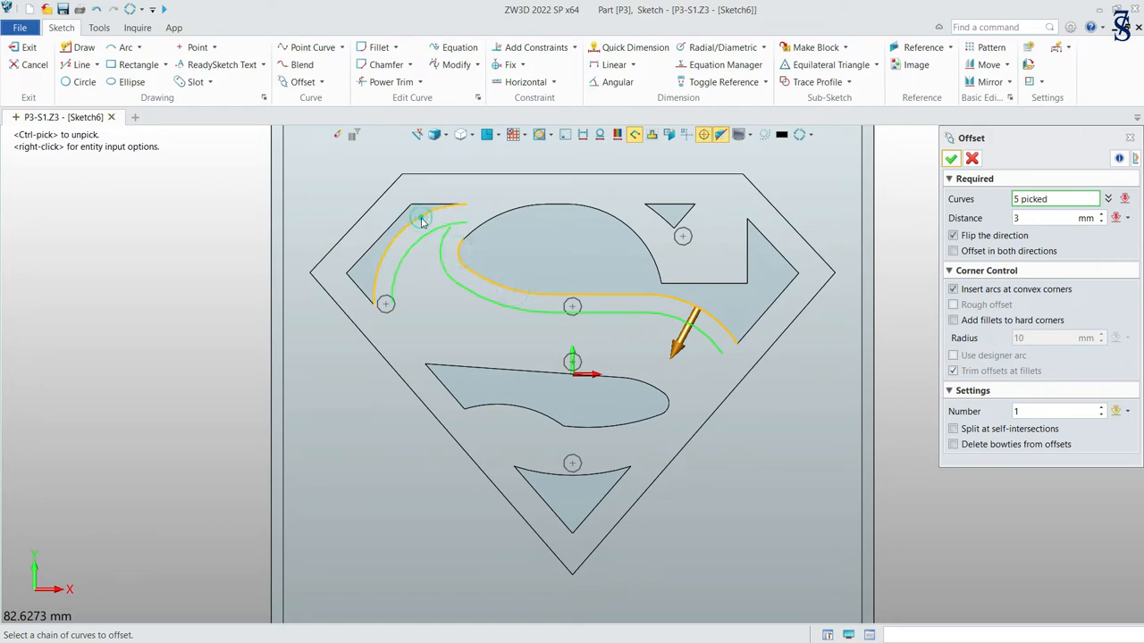
{"action": "left_click", "coordinate": [950, 158]}
Offset the top edge and the two rounded right-end curves of the lower S island outward by 3 mm.
{"action": "left_click", "coordinate": [302, 81]}
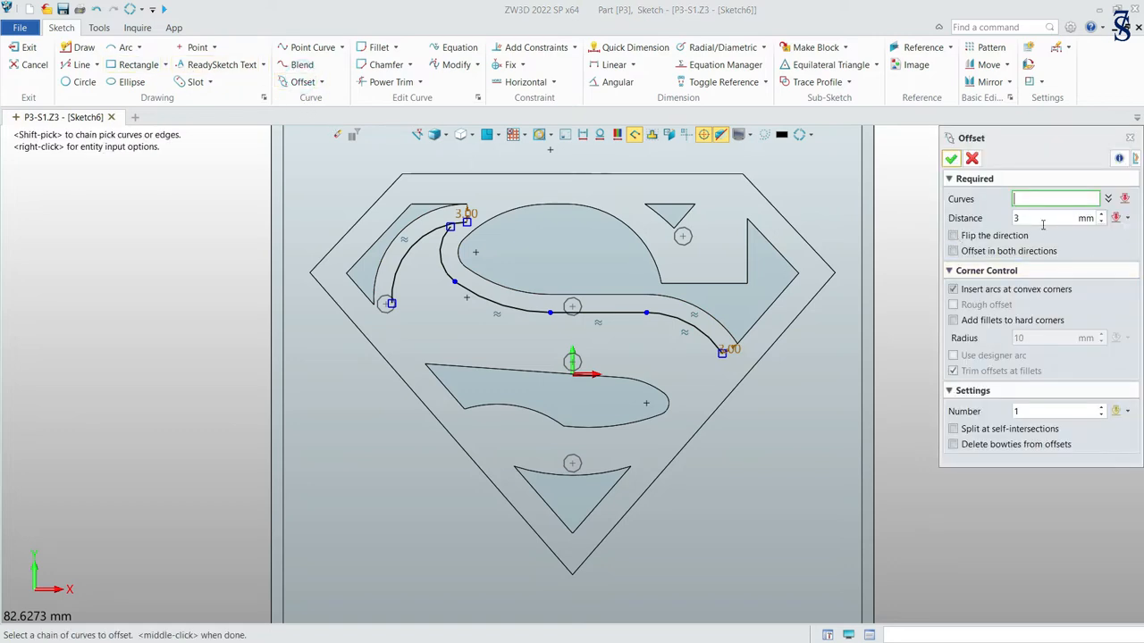
{"action": "left_click", "coordinate": [650, 386]}
{"action": "left_click", "coordinate": [556, 376]}
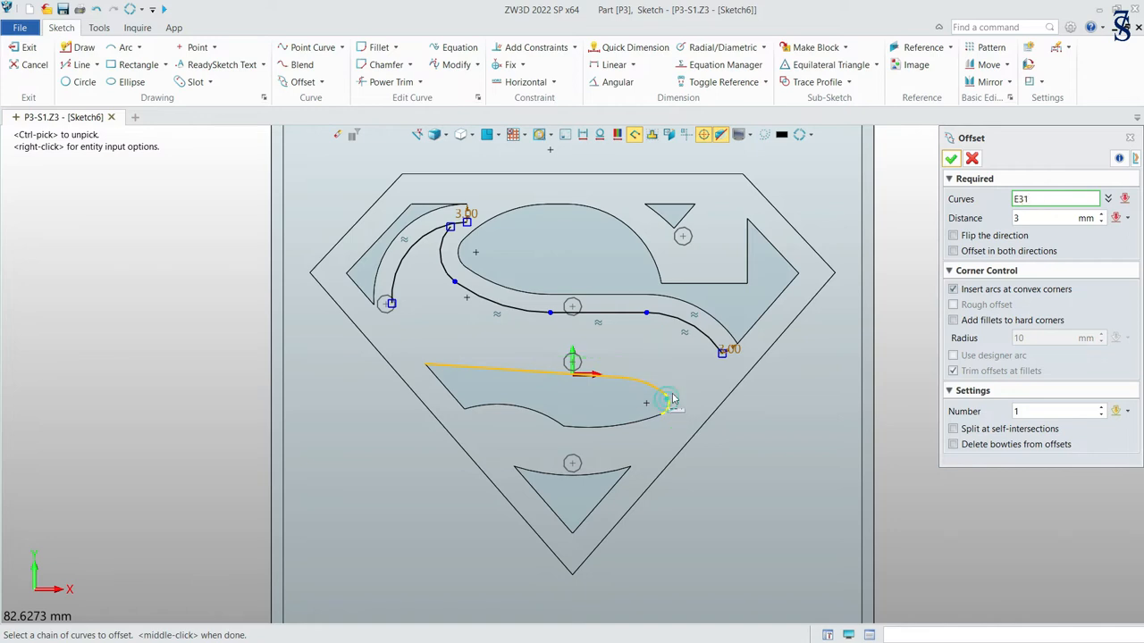
{"action": "left_click", "coordinate": [669, 408]}
{"action": "left_click", "coordinate": [950, 161]}
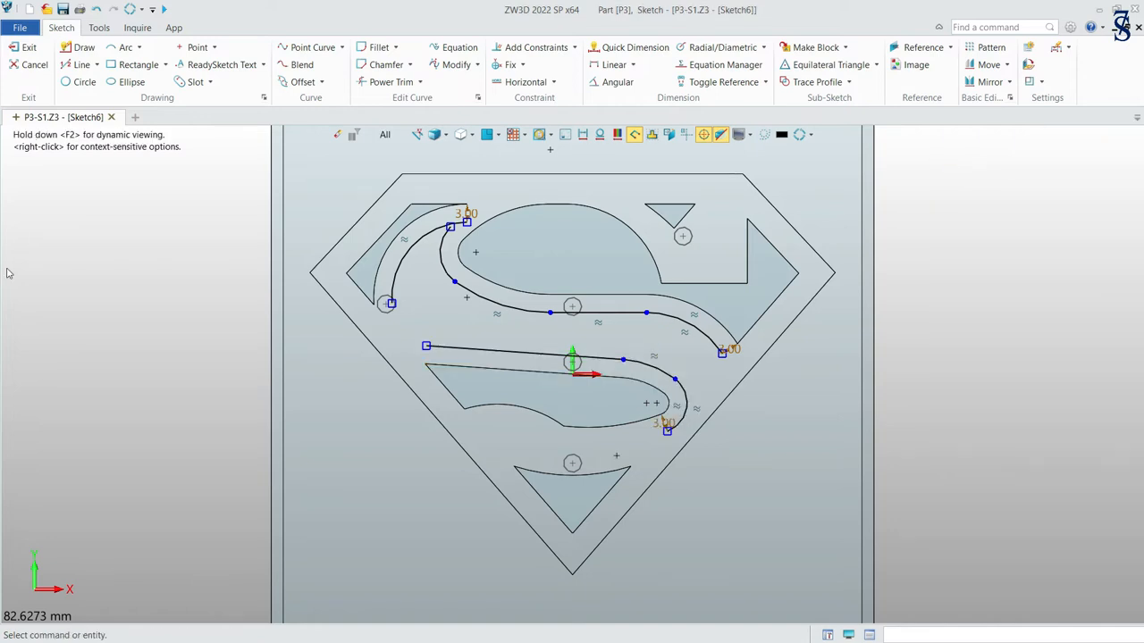
Draw a line from the bottom tip of the upper-left island to the upper-left corner of the lower island.
{"action": "left_click", "coordinate": [82, 65]}
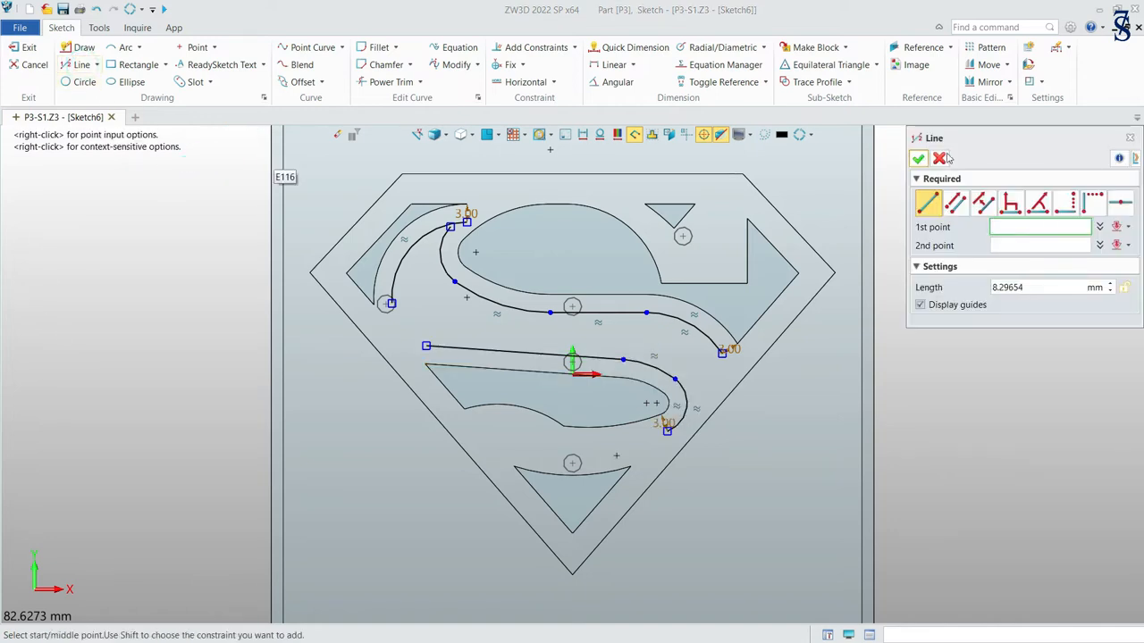
{"action": "scroll", "coordinate": [378, 338], "scroll_direction": "up", "scroll_amount": 2}
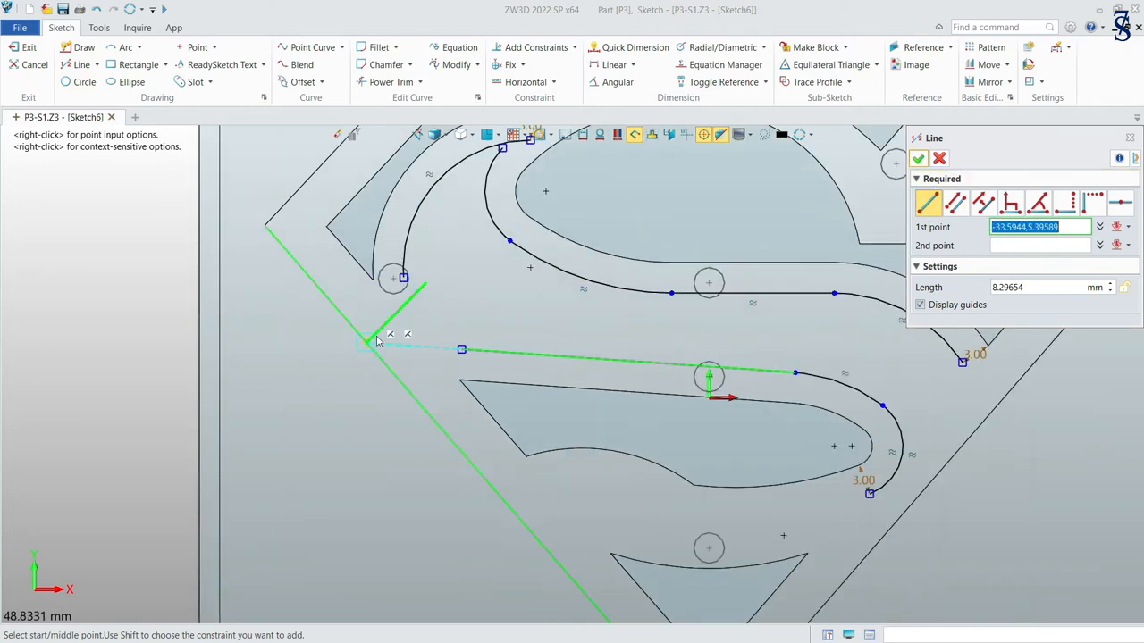
{"action": "left_click", "coordinate": [374, 280]}
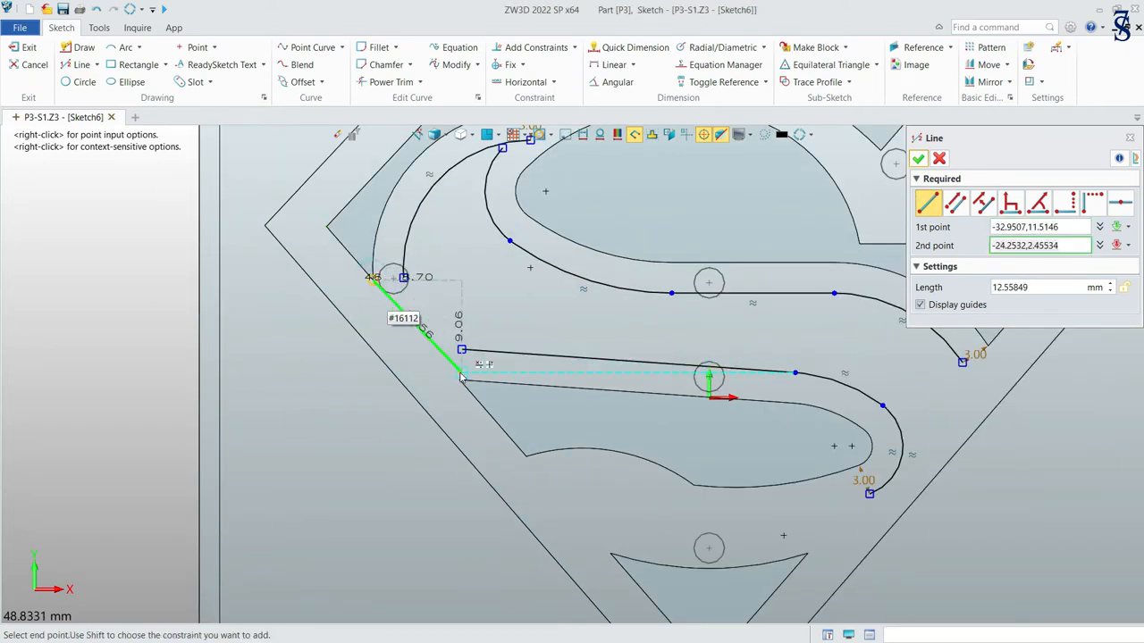
{"action": "left_click", "coordinate": [459, 380]}
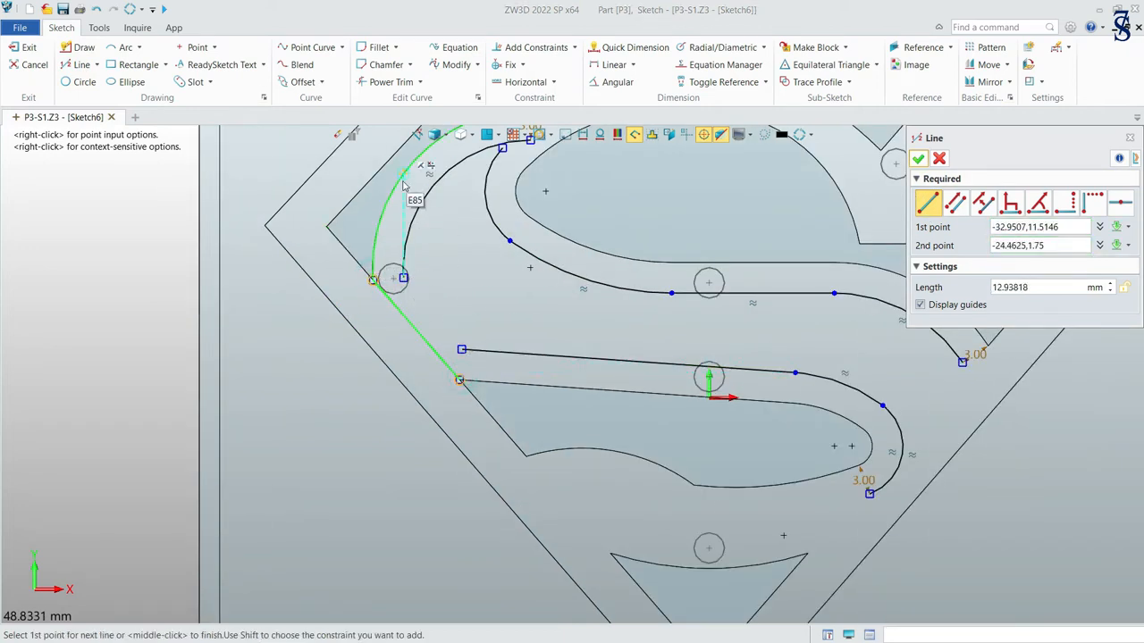
{"action": "left_click", "coordinate": [920, 159]}
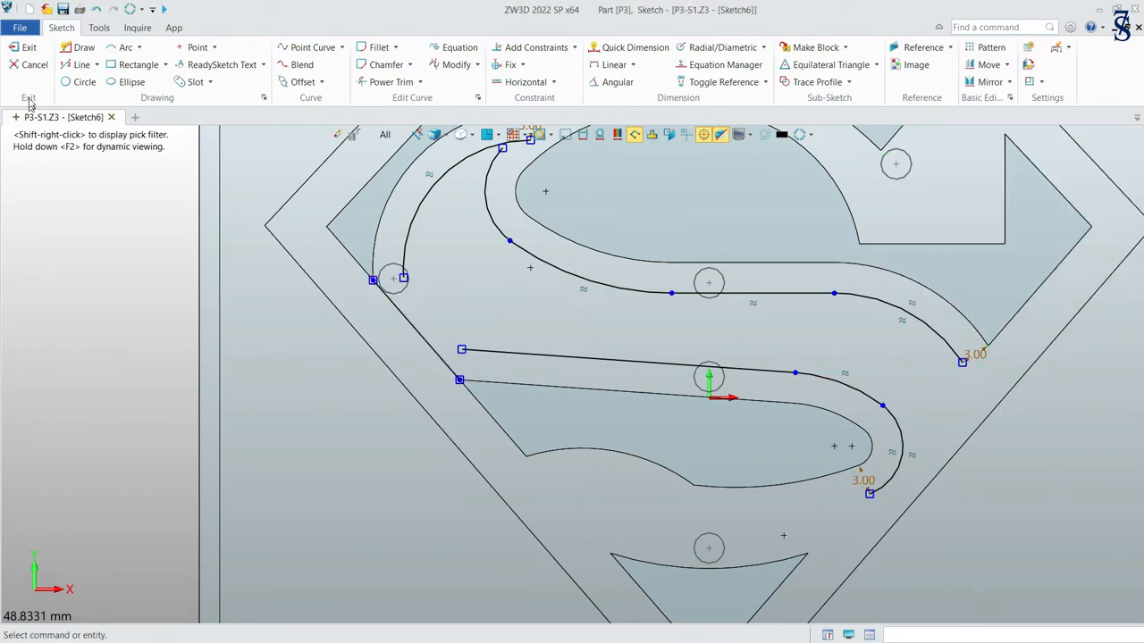
Draw a line from the lower-right tip of the large upper island to the right corner of the bottom triangular island.
{"action": "left_click", "coordinate": [81, 64]}
{"action": "left_click", "coordinate": [988, 345]}
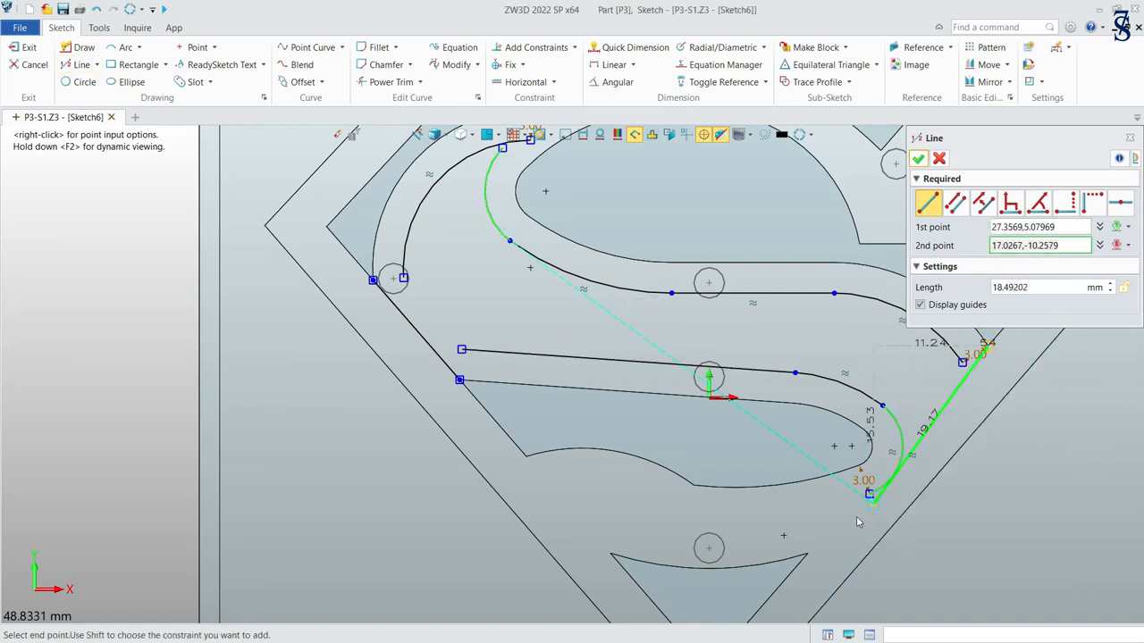
{"action": "left_click", "coordinate": [813, 555]}
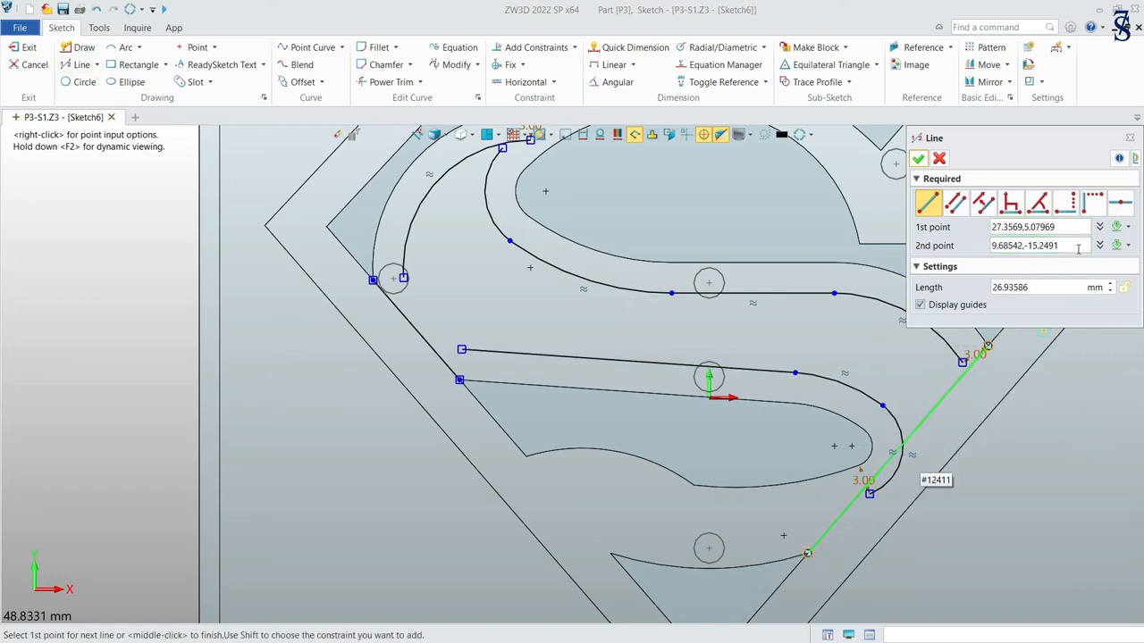
{"action": "left_click", "coordinate": [920, 159]}
Extend the right end of the upper offset curve past the diagonal line, using the Arc extension.
{"action": "scroll", "coordinate": [951, 385], "scroll_direction": "up", "scroll_amount": 3}
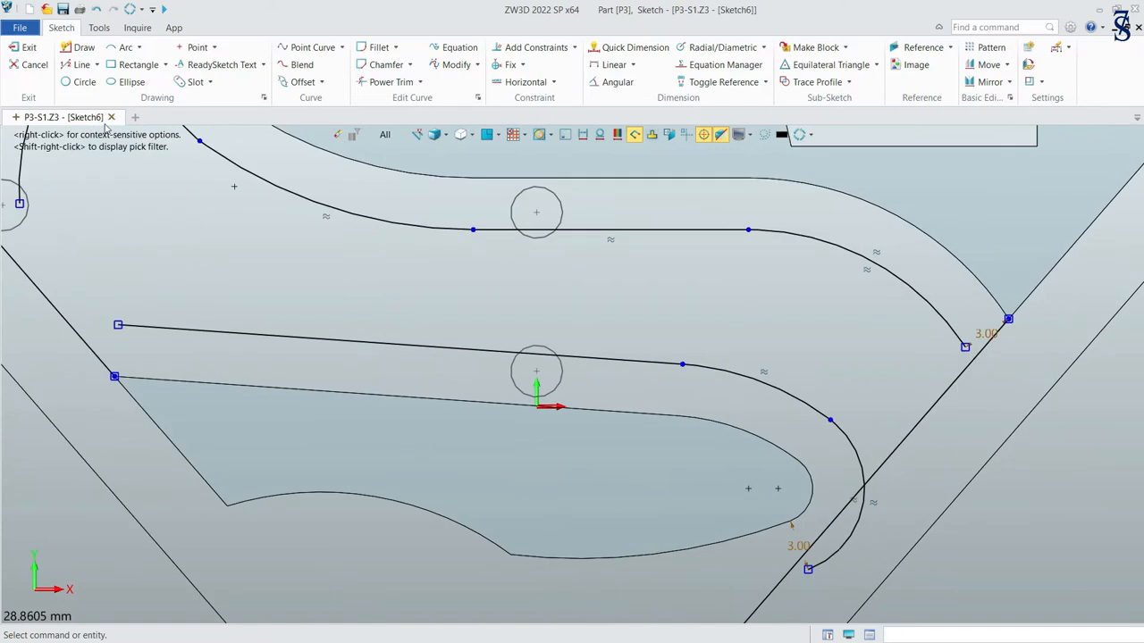
{"action": "left_click", "coordinate": [421, 82]}
{"action": "left_click", "coordinate": [414, 163]}
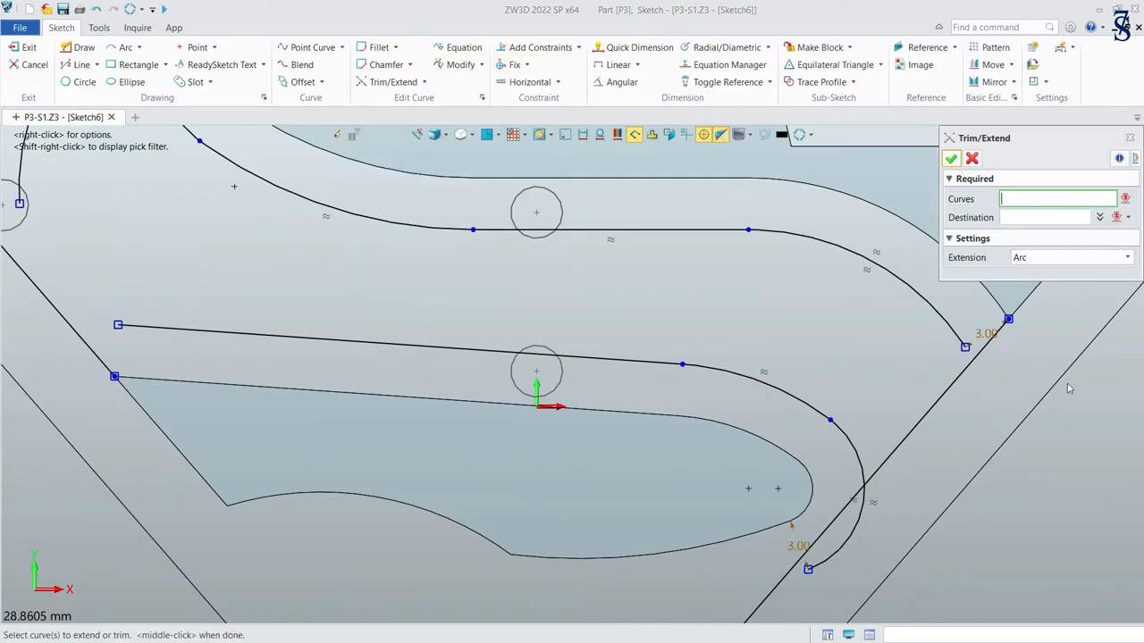
{"action": "left_click", "coordinate": [947, 325]}
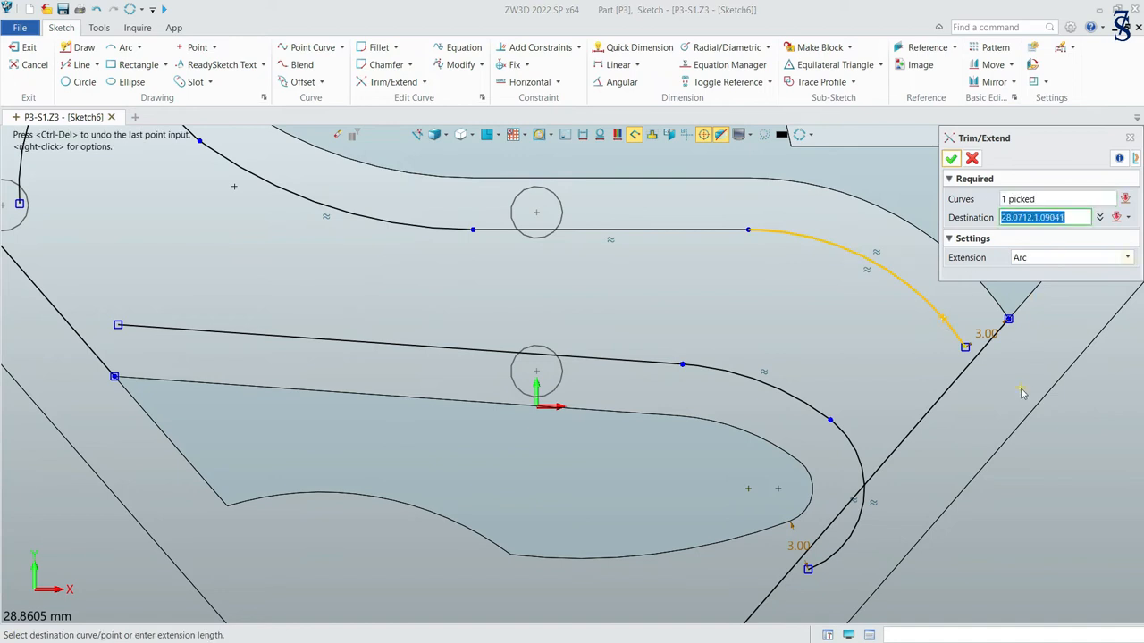
{"action": "left_click", "coordinate": [986, 392]}
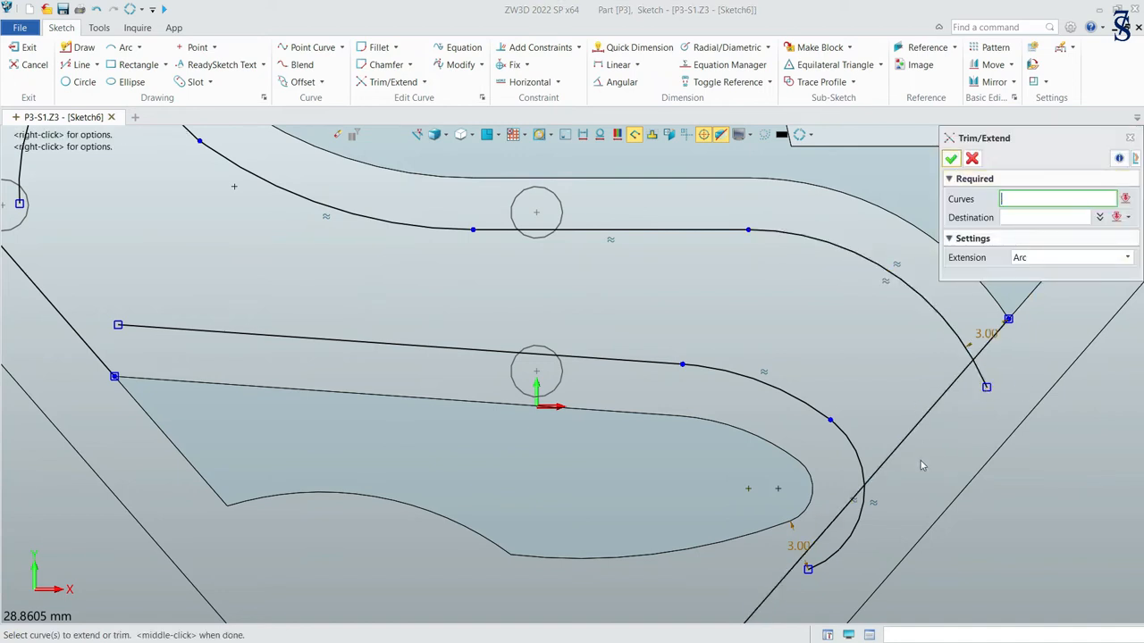
{"action": "left_click", "coordinate": [951, 159]}
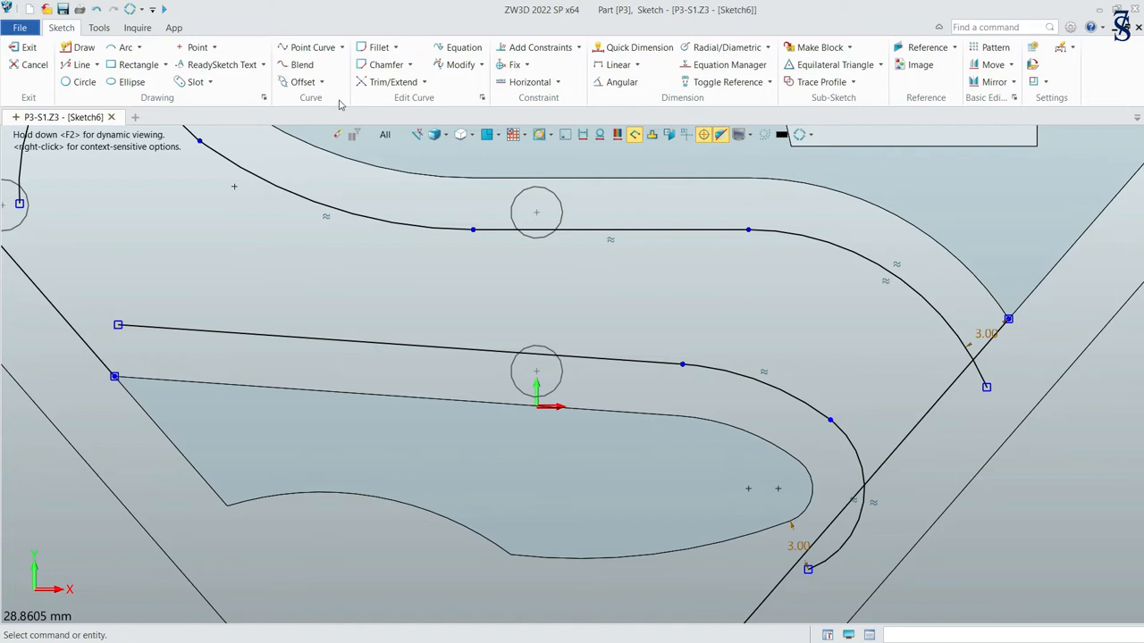
Trim the overhanging ends of the diagonal line and the two offset curves where they cross on the S's right side.
{"action": "left_click", "coordinate": [390, 81]}
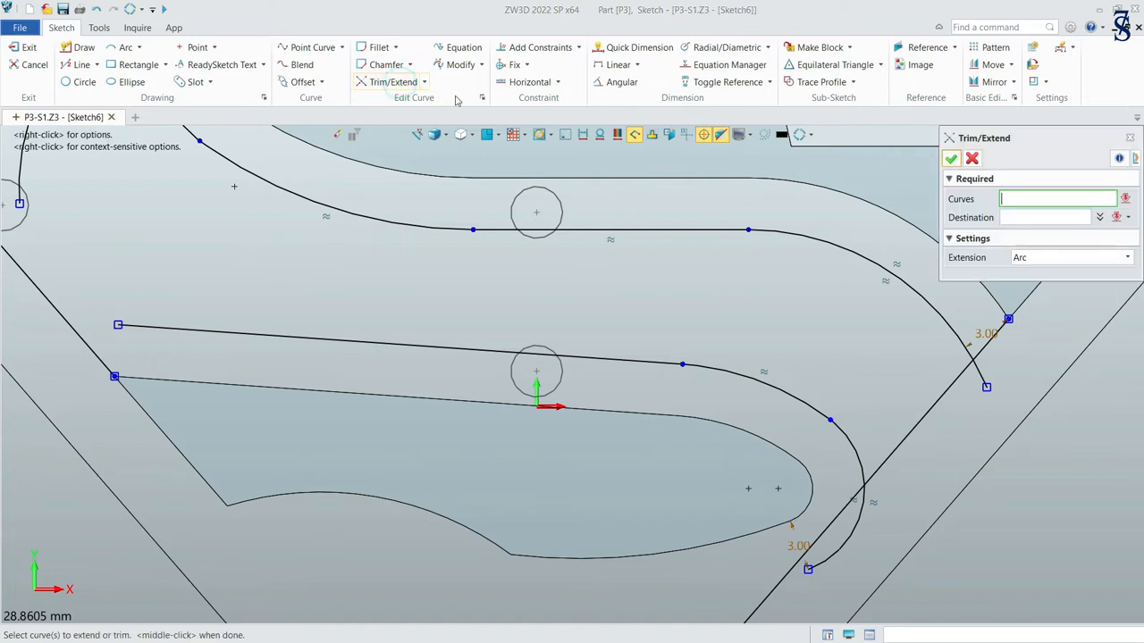
{"action": "left_click", "coordinate": [1130, 139]}
{"action": "left_click", "coordinate": [425, 83]}
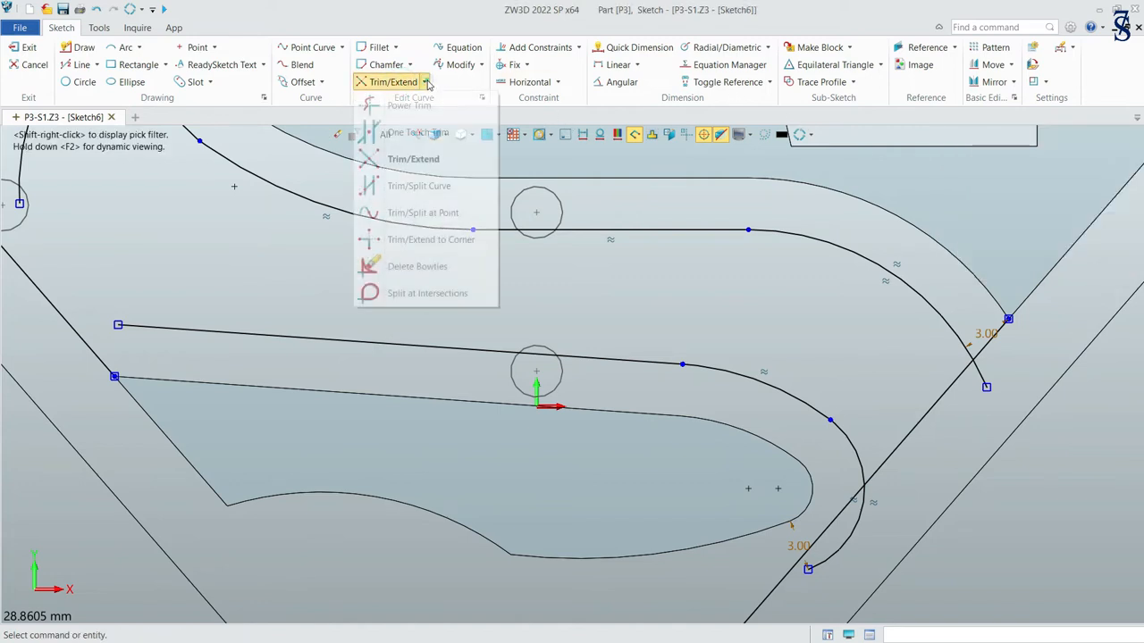
{"action": "left_click", "coordinate": [404, 141]}
{"action": "mouse_move", "coordinate": [973, 316]}
{"action": "left_mouse_down"}
{"action": "mouse_move", "coordinate": [1000, 350]}
{"action": "mouse_move", "coordinate": [972, 389]}
{"action": "left_mouse_up"}
{"action": "mouse_move", "coordinate": [936, 519]}
{"action": "left_mouse_down"}
{"action": "mouse_move", "coordinate": [848, 544]}
{"action": "mouse_move", "coordinate": [815, 542]}
{"action": "mouse_move", "coordinate": [817, 528]}
{"action": "left_mouse_up"}
Extend the upper end of the inner offset arc past the outer offset arc at the S's upper-left tip, using the Arc extension.
{"action": "scroll", "coordinate": [816, 528], "scroll_direction": "down", "scroll_amount": 3}
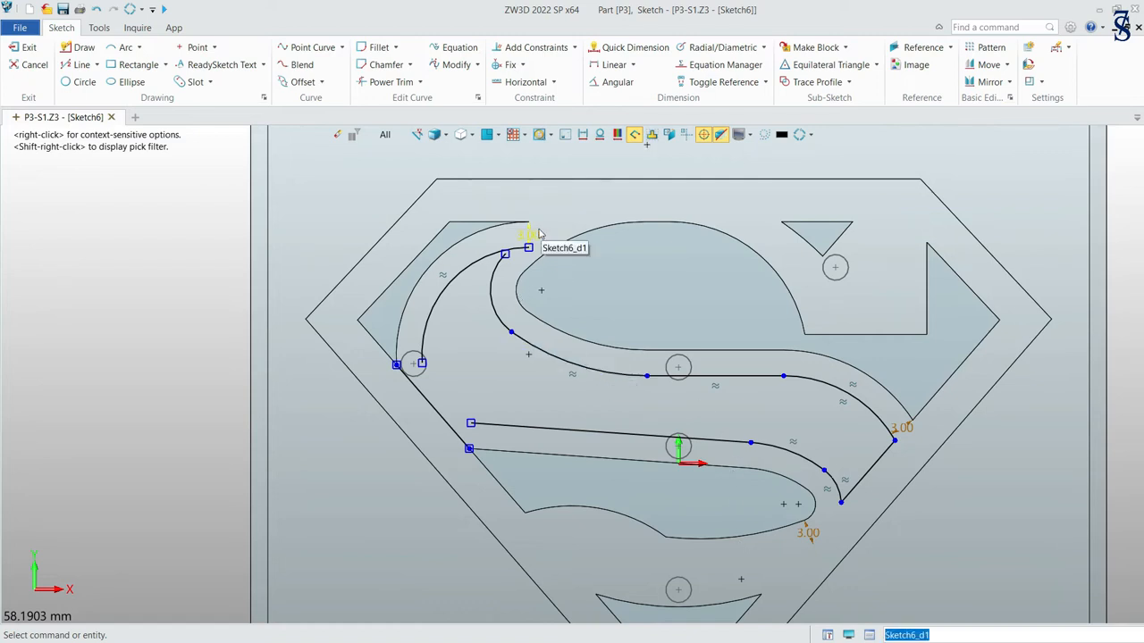
{"action": "scroll", "coordinate": [494, 217], "scroll_direction": "up", "scroll_amount": 4}
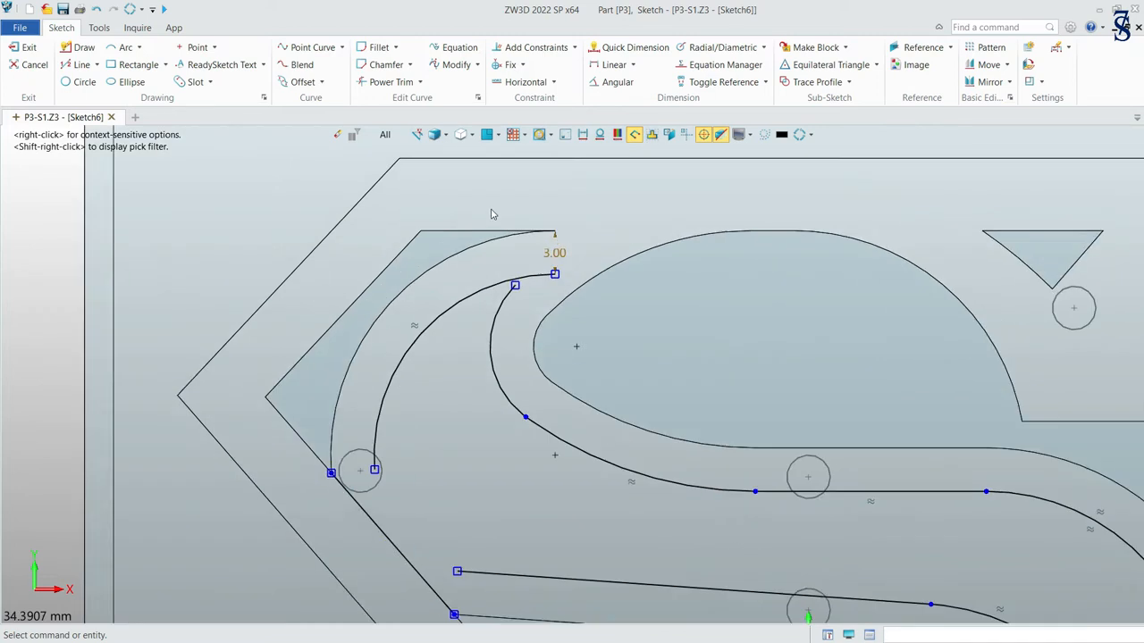
{"action": "scroll", "coordinate": [517, 263], "scroll_direction": "up", "scroll_amount": 2}
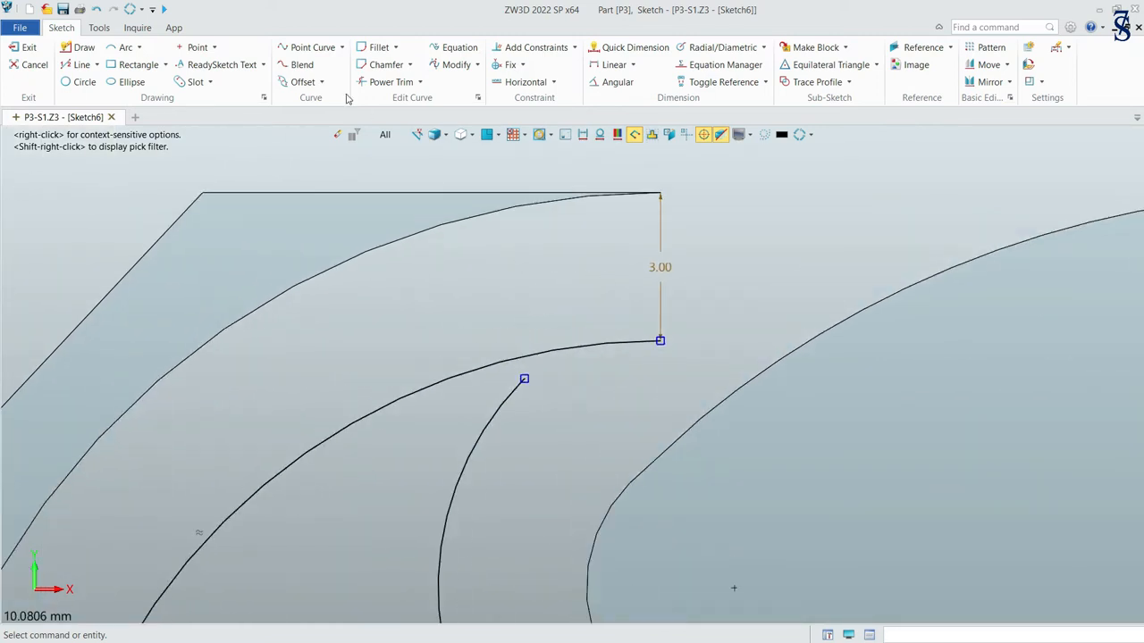
{"action": "left_click", "coordinate": [420, 82]}
{"action": "left_click", "coordinate": [430, 157]}
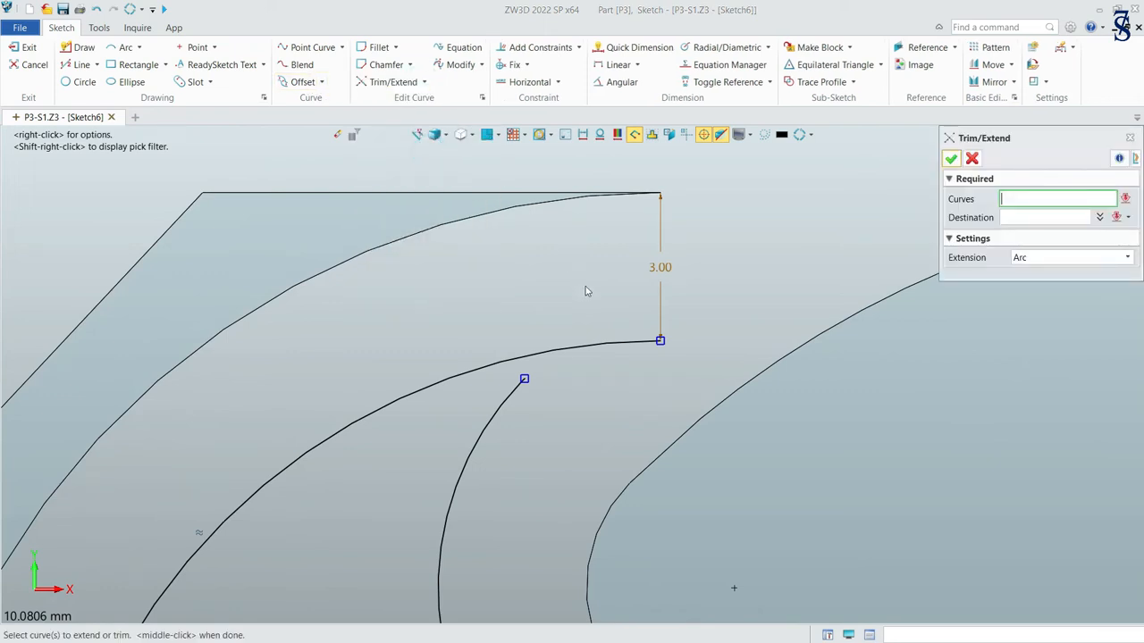
{"action": "left_click", "coordinate": [501, 404]}
{"action": "left_click", "coordinate": [1027, 217]}
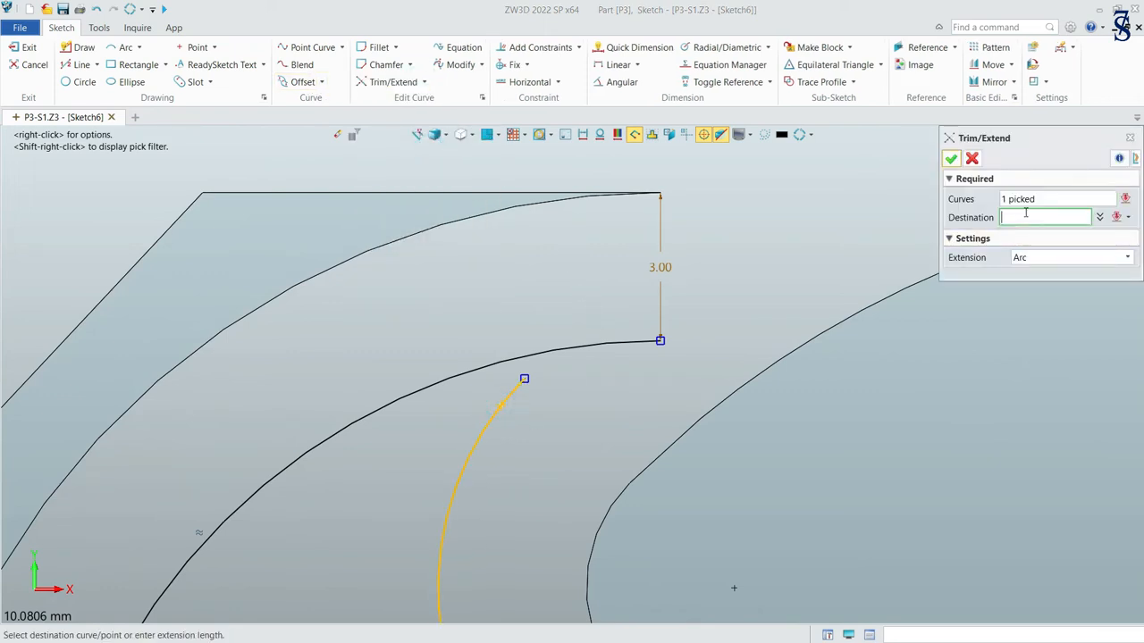
{"action": "left_click", "coordinate": [580, 293]}
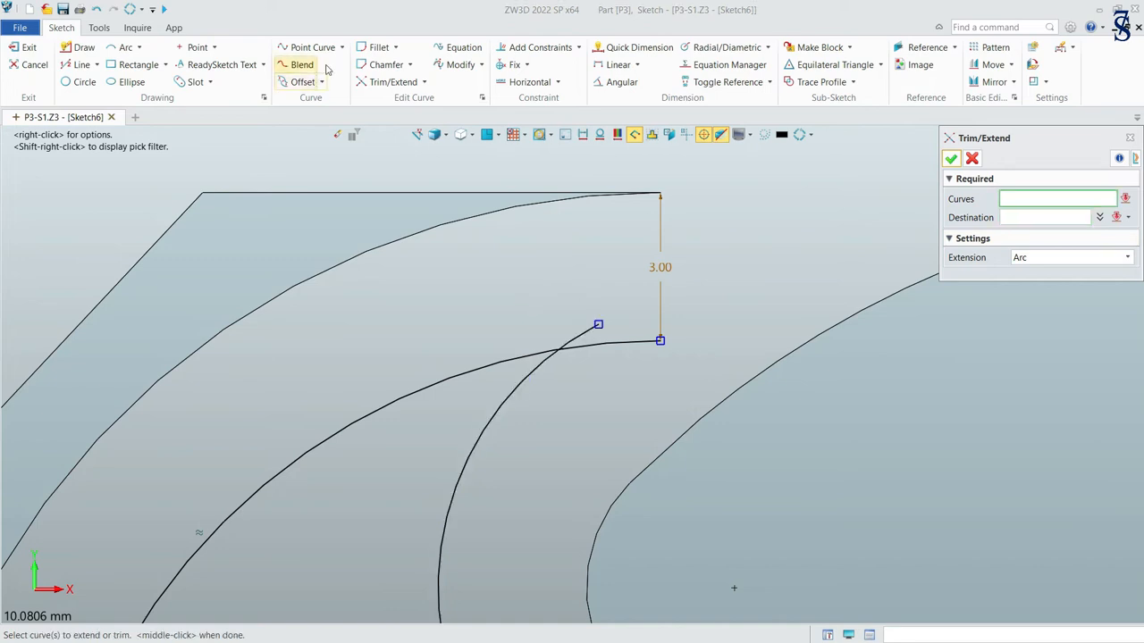
{"action": "left_click", "coordinate": [951, 159]}
Trim both offset arcs beyond their intersection so they meet in a point at the S's upper-left tip.
{"action": "left_click", "coordinate": [425, 84]}
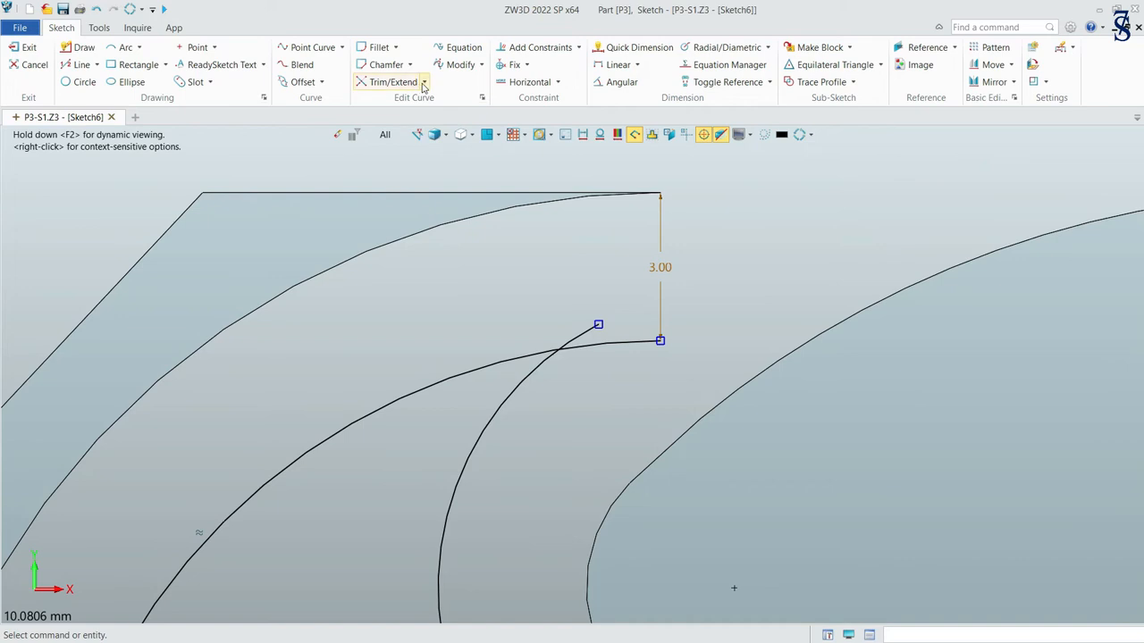
{"action": "left_click", "coordinate": [406, 79]}
{"action": "left_click_drag", "start_coordinate": [599, 337], "coordinate": [610, 359]}
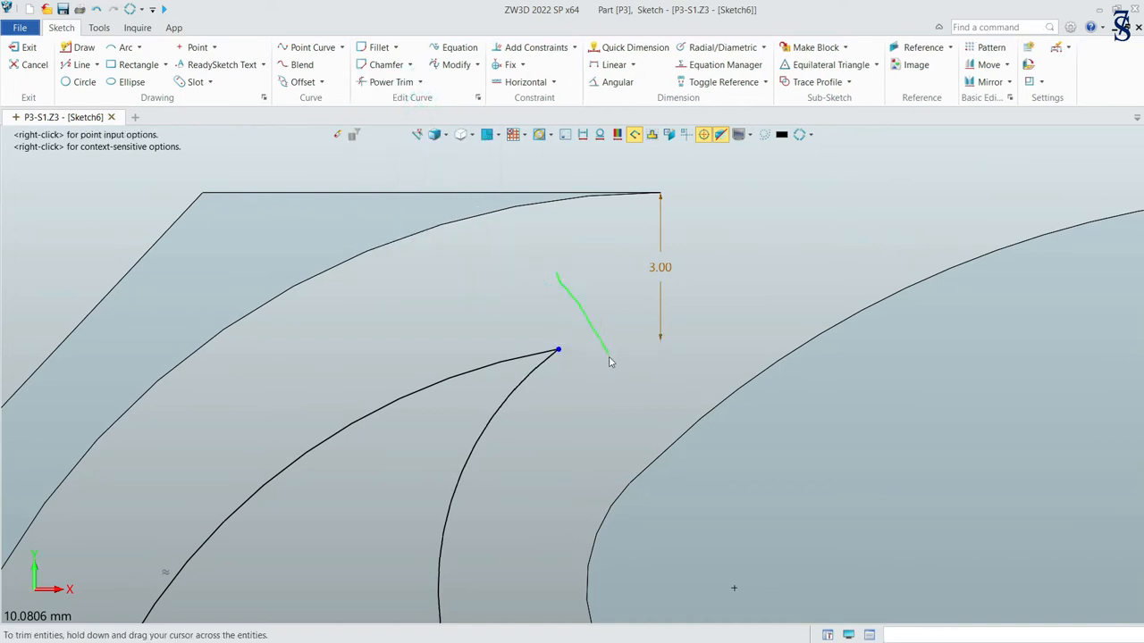
Extend the left end of the straight lower offset line past the diagonal line on the S's left side, using the Arc extension.
{"action": "scroll", "coordinate": [442, 209], "scroll_direction": "down", "scroll_amount": 3}
{"action": "scroll", "coordinate": [405, 400], "scroll_direction": "down", "scroll_amount": 2}
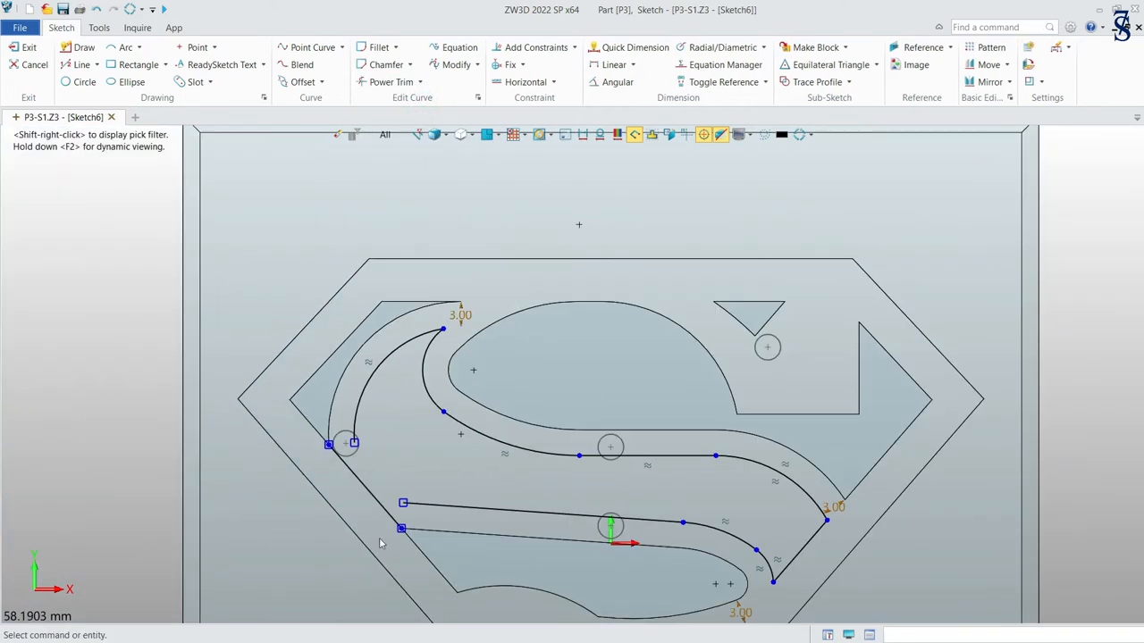
{"action": "scroll", "coordinate": [379, 543], "scroll_direction": "up", "scroll_amount": 5}
{"action": "left_click", "coordinate": [400, 82]}
{"action": "left_click", "coordinate": [420, 82]}
{"action": "left_click", "coordinate": [432, 161]}
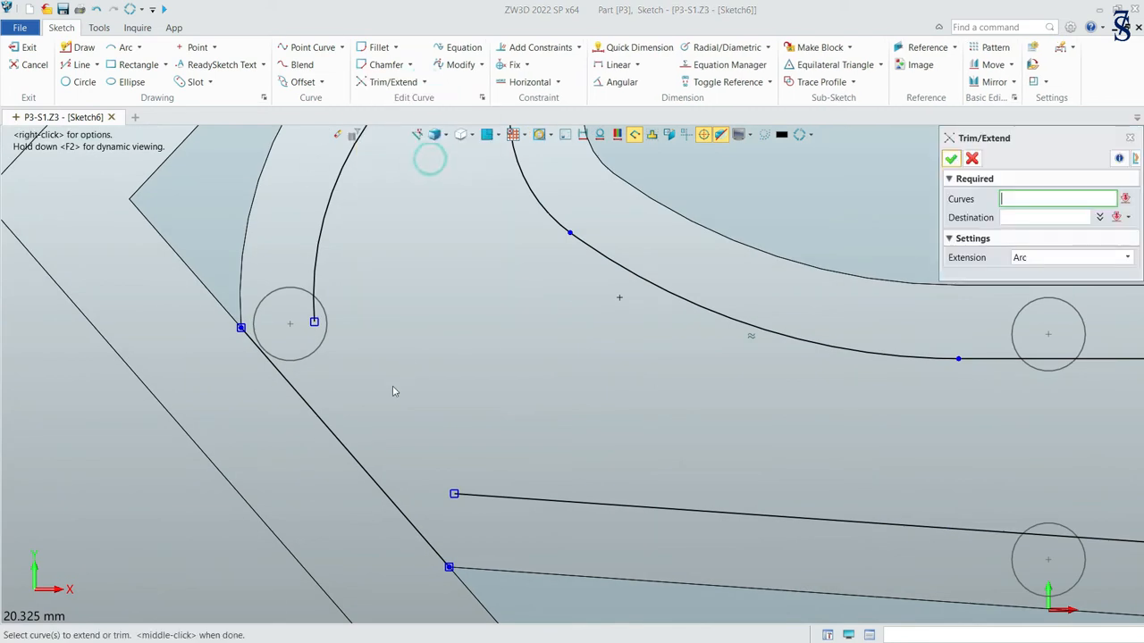
{"action": "left_click", "coordinate": [530, 507]}
{"action": "left_click", "coordinate": [1012, 214]}
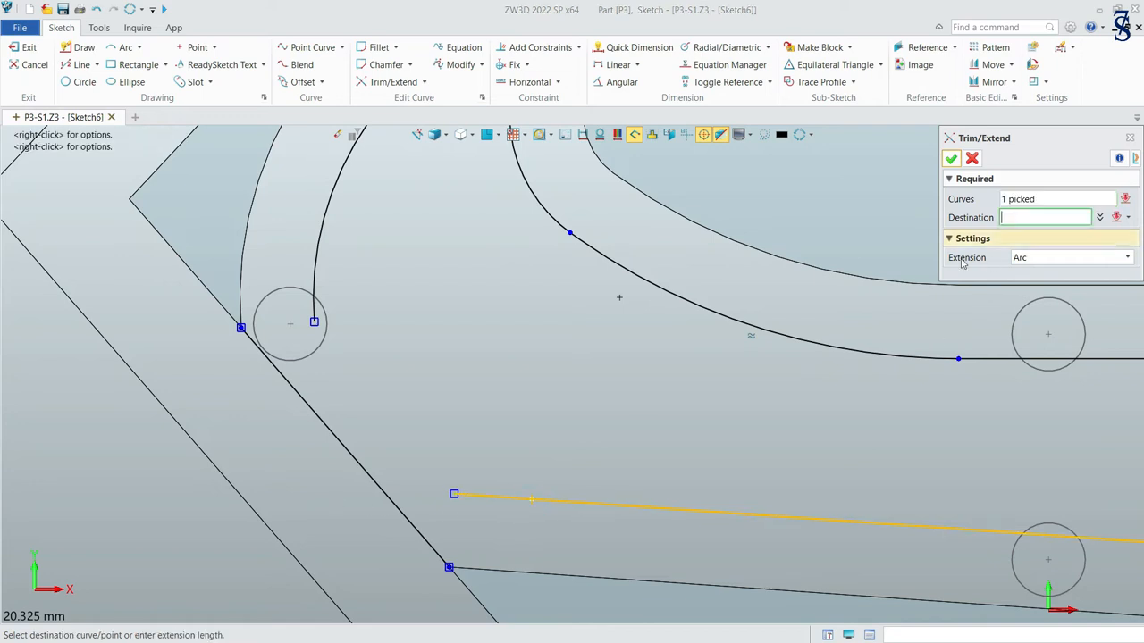
{"action": "left_click", "coordinate": [308, 484]}
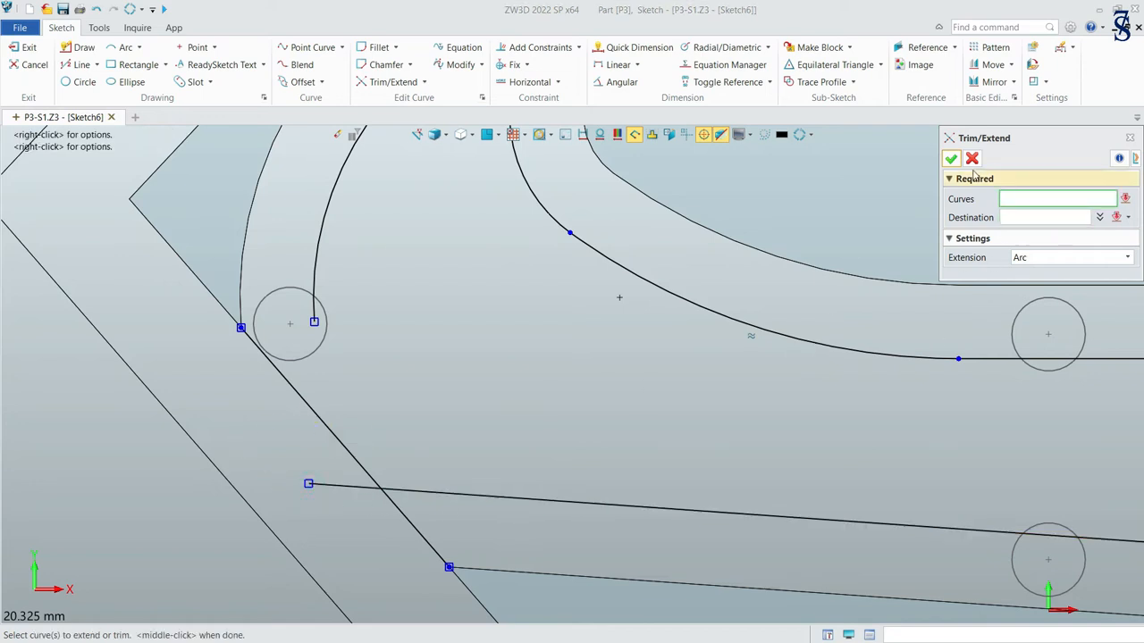
Extend the lower end of the outer offset arc past the straight lower offset line, using the Arc extension.
{"action": "left_click", "coordinate": [319, 226]}
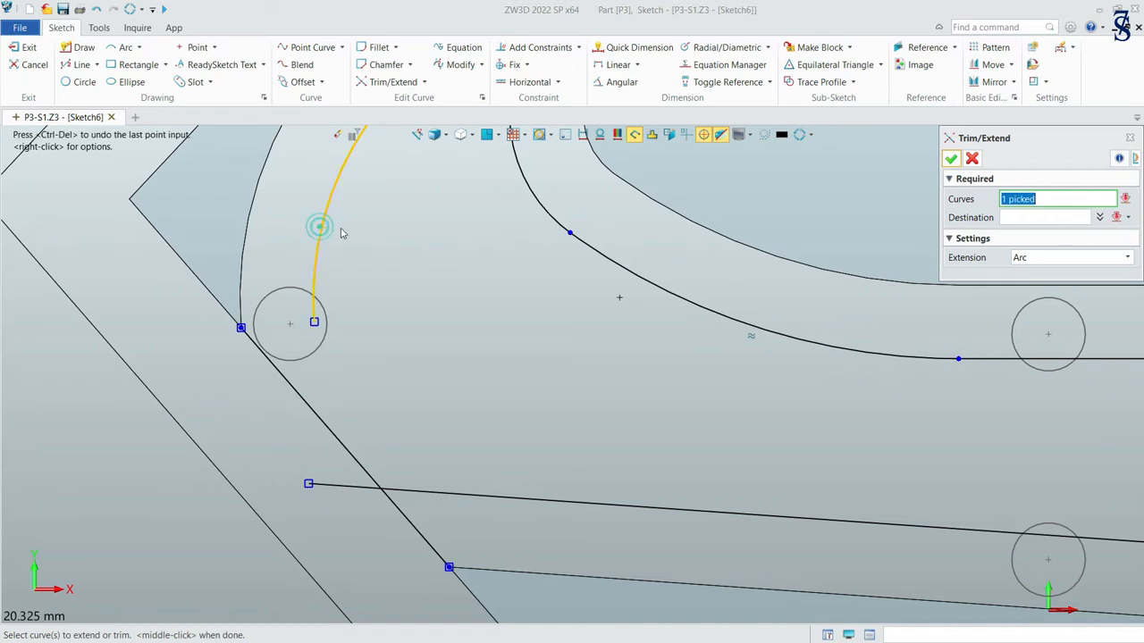
{"action": "left_click", "coordinate": [1045, 218]}
{"action": "left_click", "coordinate": [412, 568]}
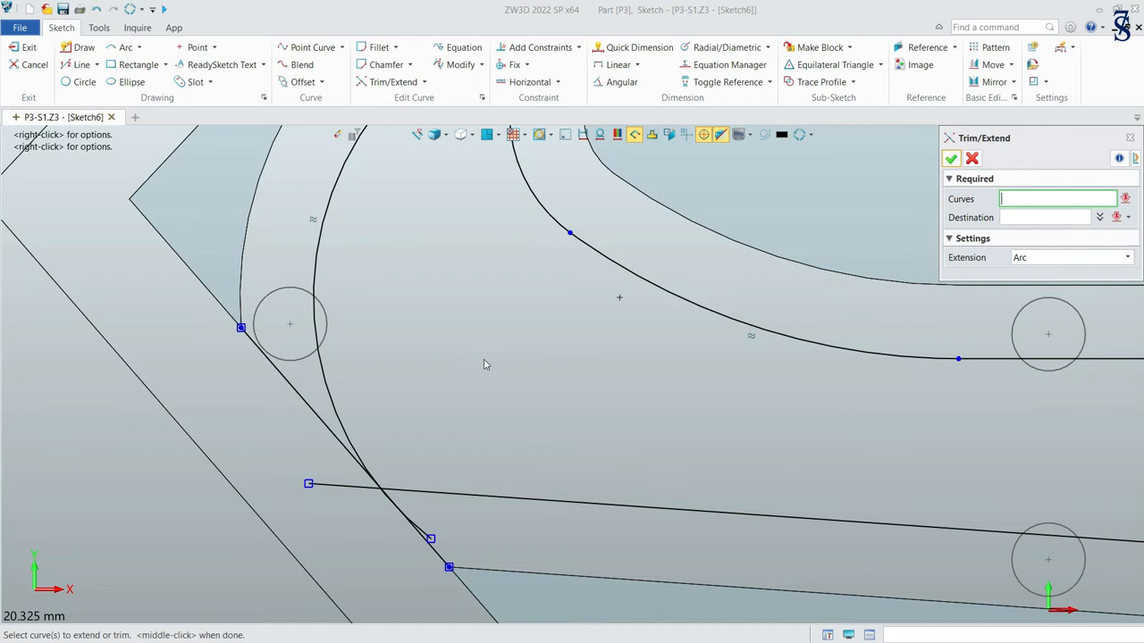
Power-trim the diagonal line and the overhanging ends of the lower offset line and the arc at the S's lower-left corner.
{"action": "scroll", "coordinate": [365, 518], "scroll_direction": "up", "scroll_amount": 1}
{"action": "scroll", "coordinate": [298, 307], "scroll_direction": "down", "scroll_amount": 5}
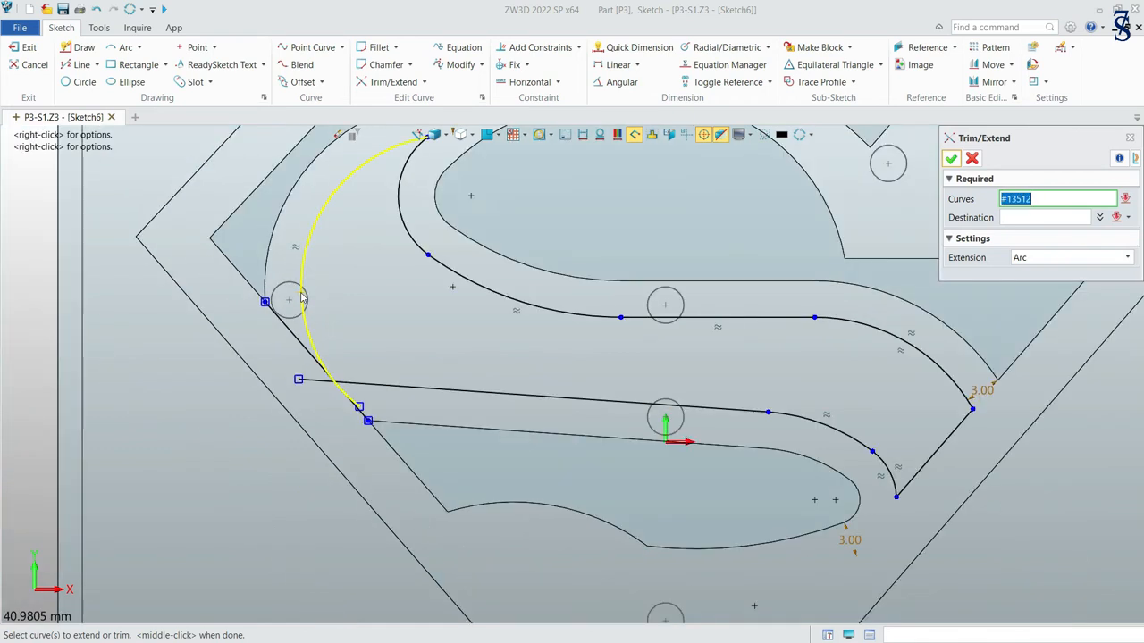
{"action": "scroll", "coordinate": [301, 295], "scroll_direction": "up", "scroll_amount": 1}
{"action": "scroll", "coordinate": [302, 299], "scroll_direction": "down", "scroll_amount": 2}
{"action": "scroll", "coordinate": [303, 295], "scroll_direction": "up", "scroll_amount": 4}
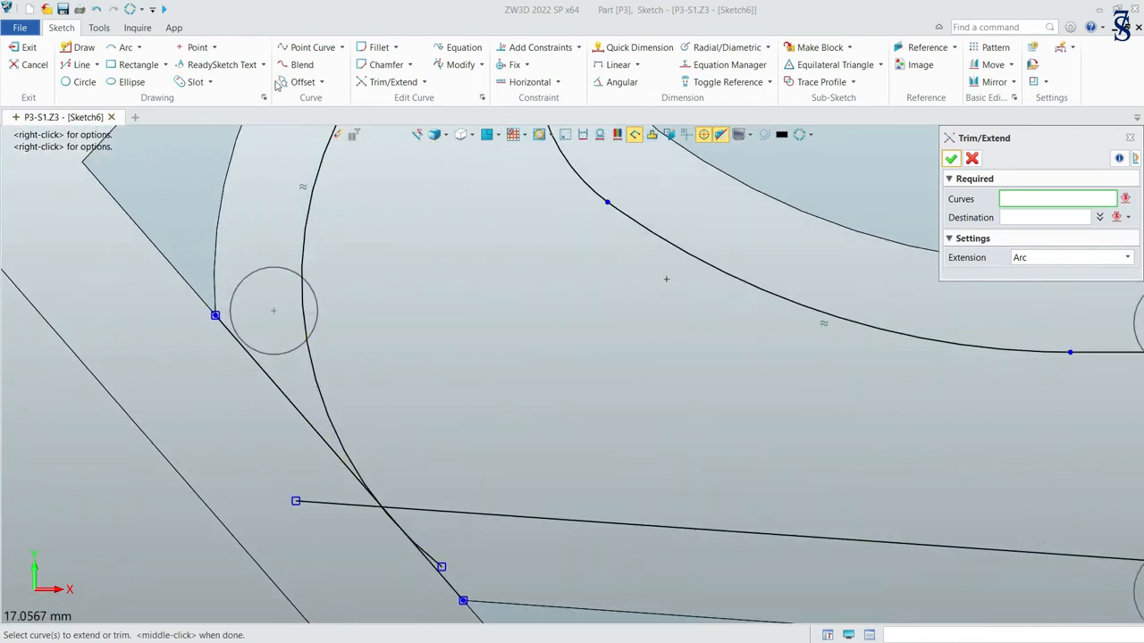
{"action": "left_click", "coordinate": [426, 82]}
{"action": "left_click", "coordinate": [398, 105]}
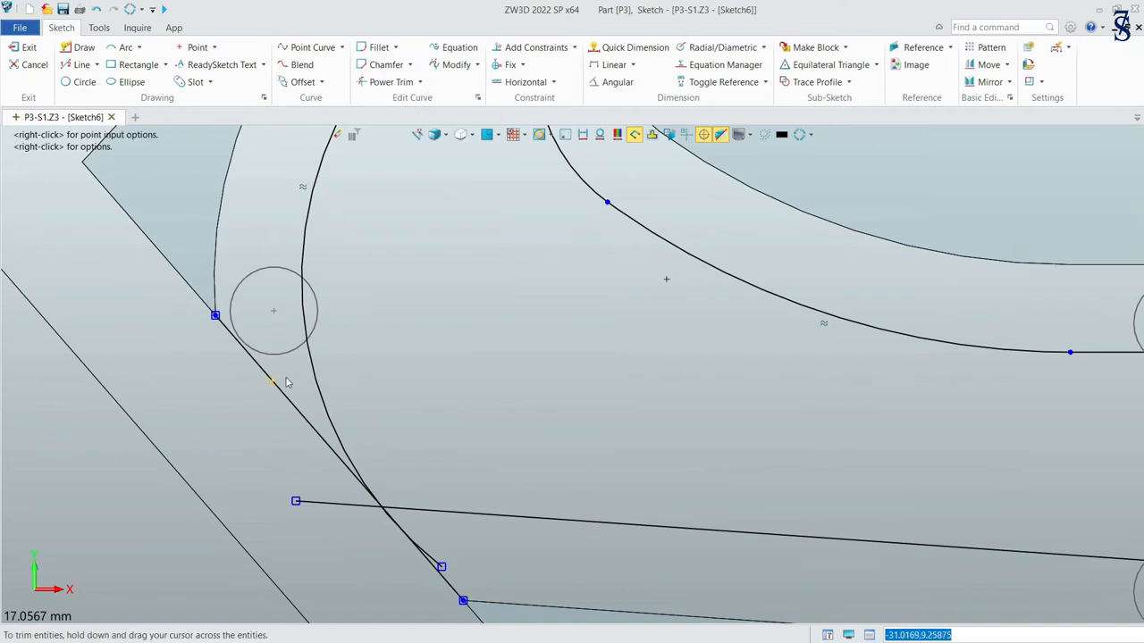
{"action": "left_click_drag", "start_coordinate": [293, 377], "coordinate": [327, 527]}
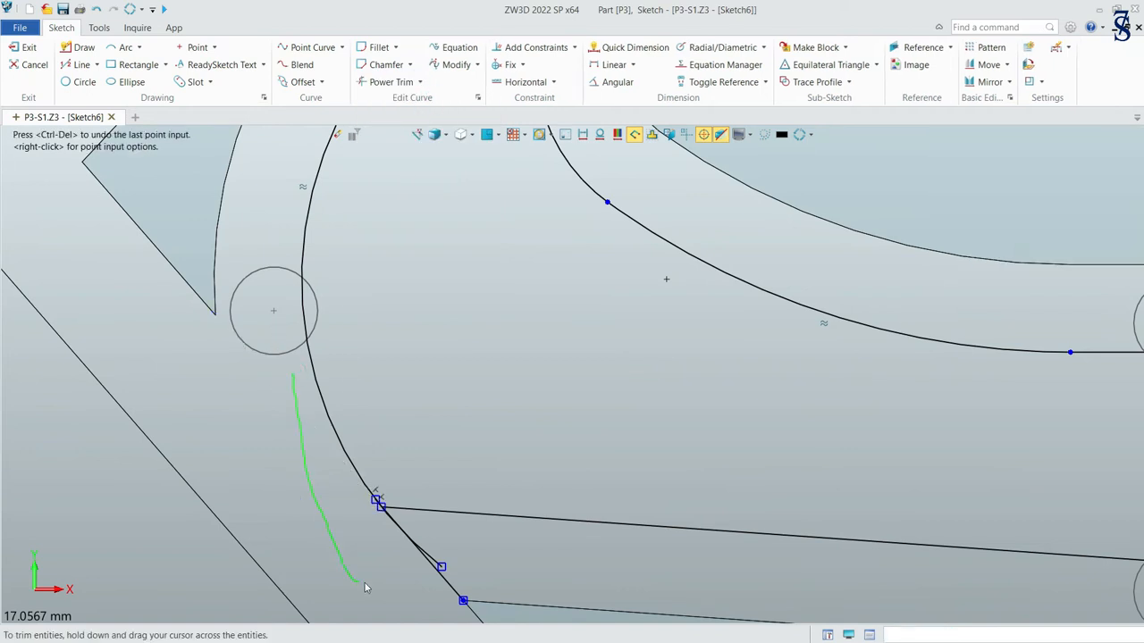
{"action": "mouse_move", "coordinate": [452, 590]}
{"action": "left_mouse_down"}
{"action": "mouse_move", "coordinate": [468, 586]}
{"action": "mouse_move", "coordinate": [384, 532]}
{"action": "left_mouse_up"}
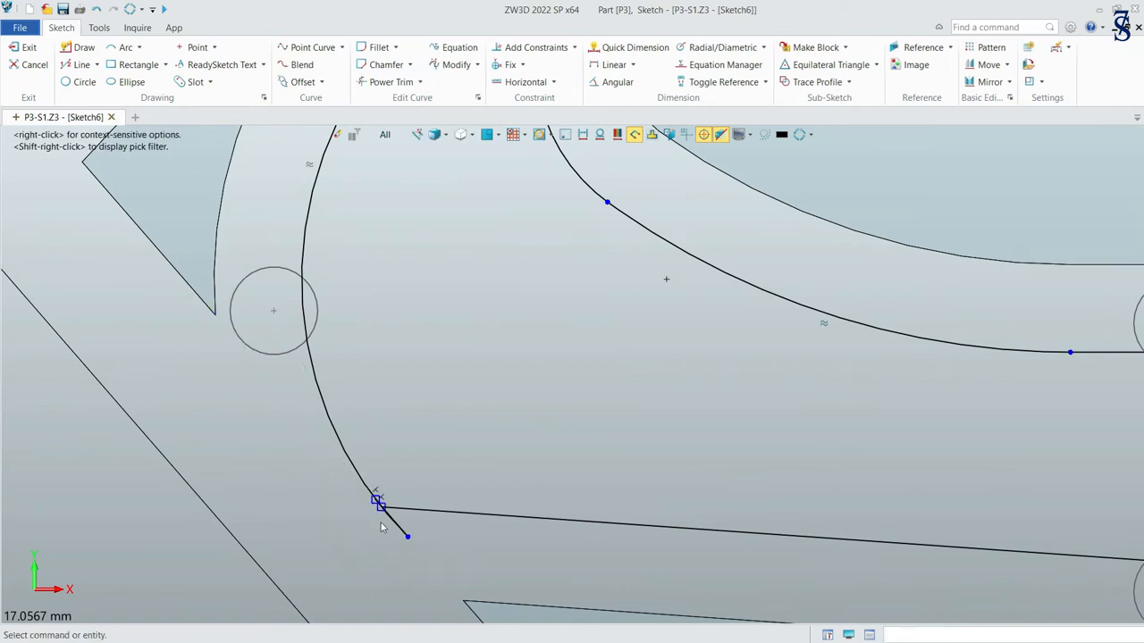
Trim the remaining short slivers at the S's lower-left corner so the outer arc and the straight line meet in one point.
{"action": "scroll", "coordinate": [380, 525], "scroll_direction": "up", "scroll_amount": 3}
{"action": "scroll", "coordinate": [329, 530], "scroll_direction": "up", "scroll_amount": 5}
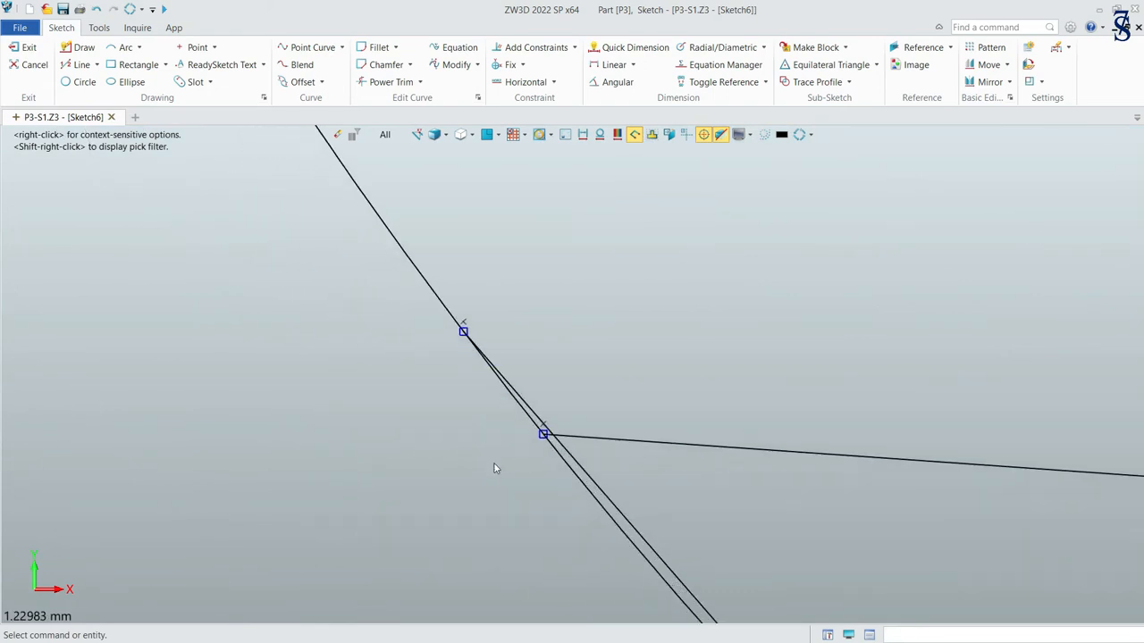
{"action": "left_click", "coordinate": [390, 82]}
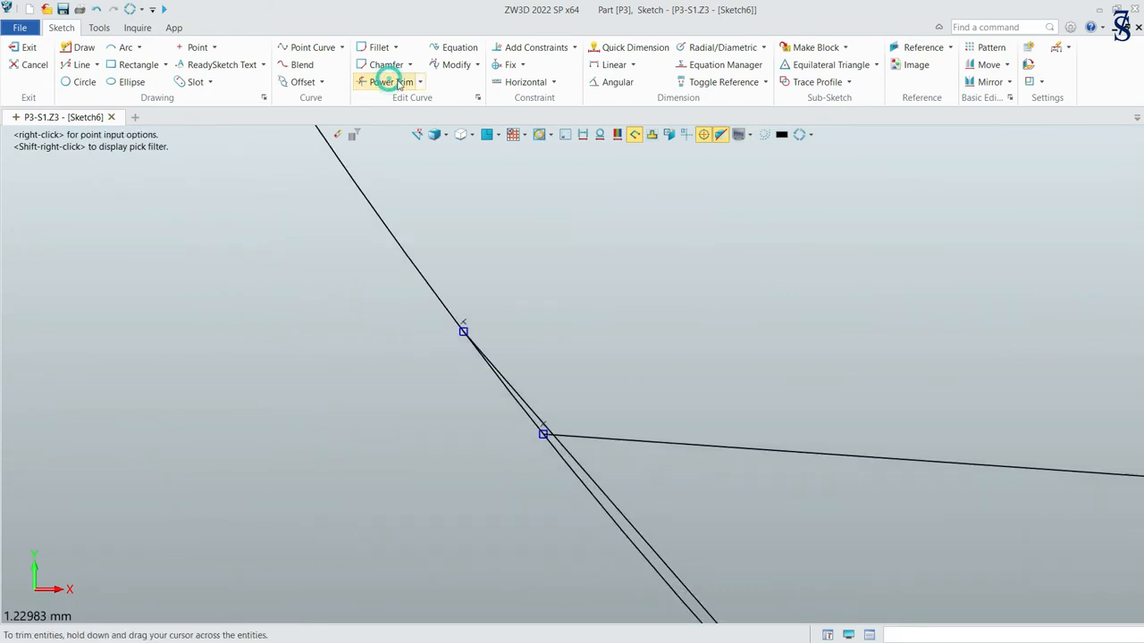
{"action": "left_click_drag", "start_coordinate": [626, 354], "coordinate": [535, 416]}
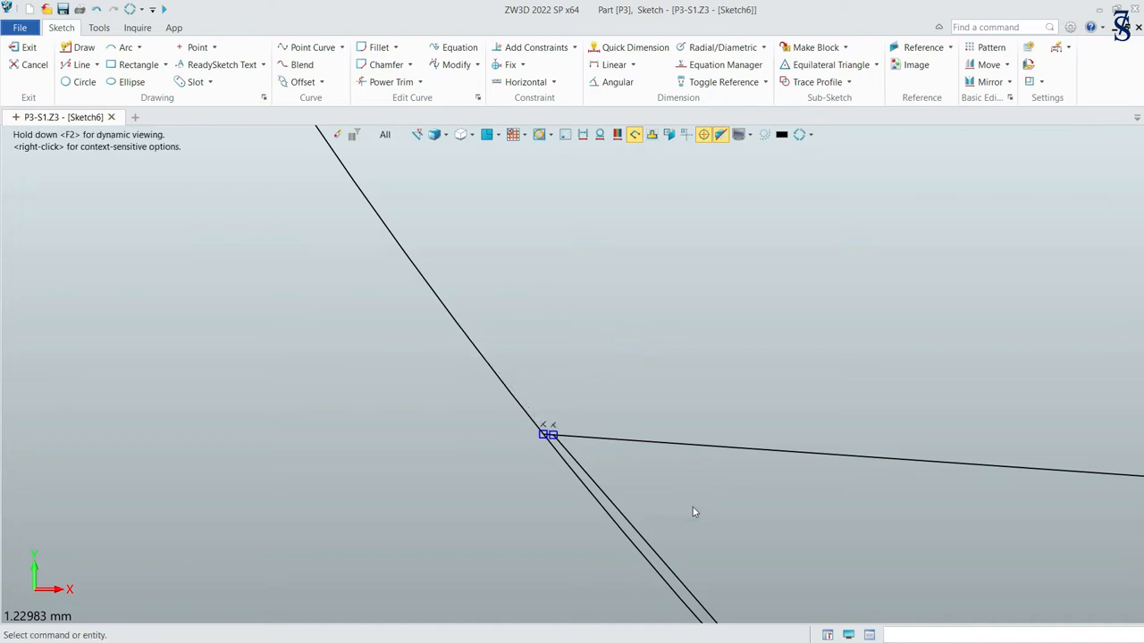
{"action": "left_click", "coordinate": [420, 82]}
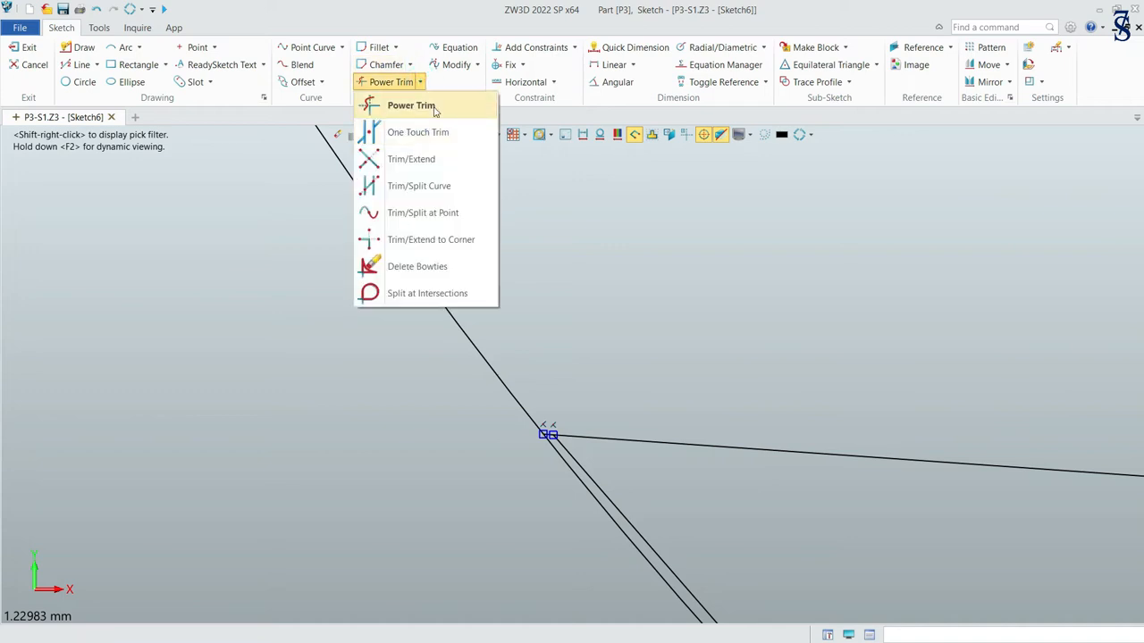
{"action": "left_click", "coordinate": [421, 105]}
{"action": "left_click_drag", "start_coordinate": [618, 539], "coordinate": [664, 534]}
{"action": "middle_click_drag", "start_coordinate": [728, 424], "coordinate": [841, 457]}
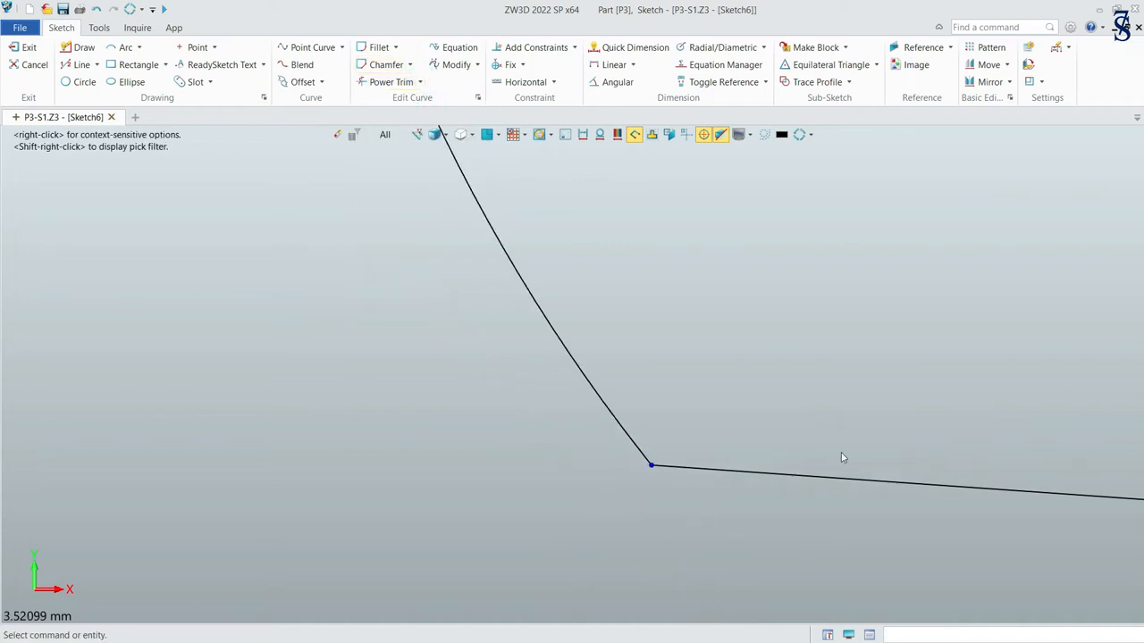
Finish the S-profile sketch and return from part P3 to the P3_CAM plan.
{"action": "scroll", "coordinate": [897, 427], "scroll_direction": "down", "scroll_amount": 12}
{"action": "scroll", "coordinate": [1045, 270], "scroll_direction": "up", "scroll_amount": 2}
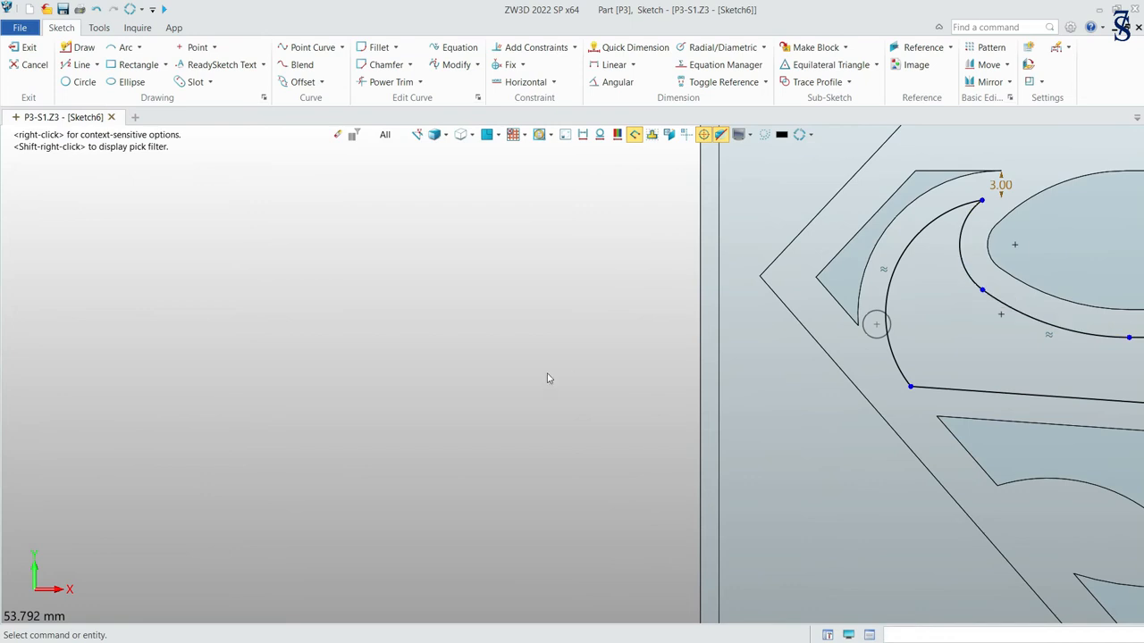
{"action": "scroll", "coordinate": [548, 378], "scroll_direction": "down", "scroll_amount": 3}
{"action": "scroll", "coordinate": [1066, 371], "scroll_direction": "up", "scroll_amount": 3}
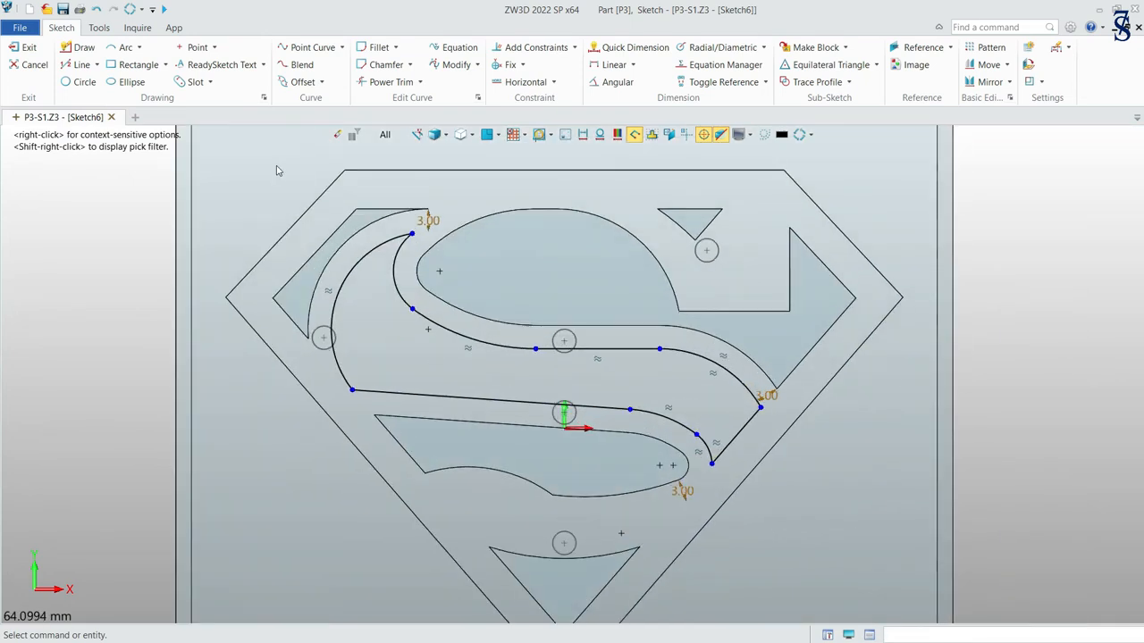
{"action": "left_click", "coordinate": [27, 48]}
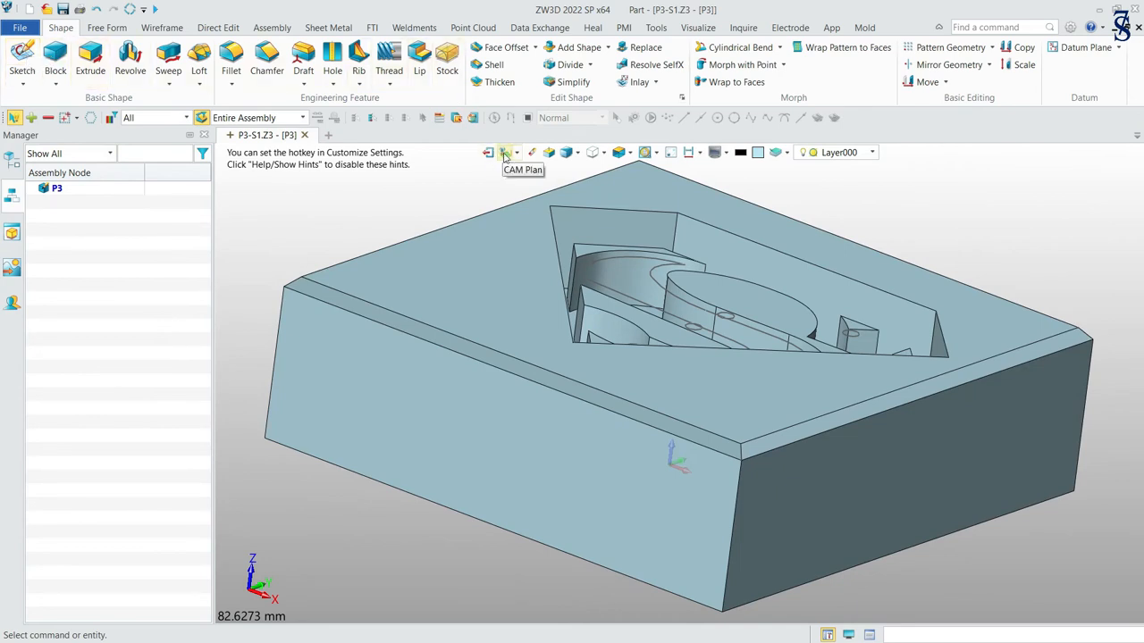
{"action": "left_click", "coordinate": [491, 153]}
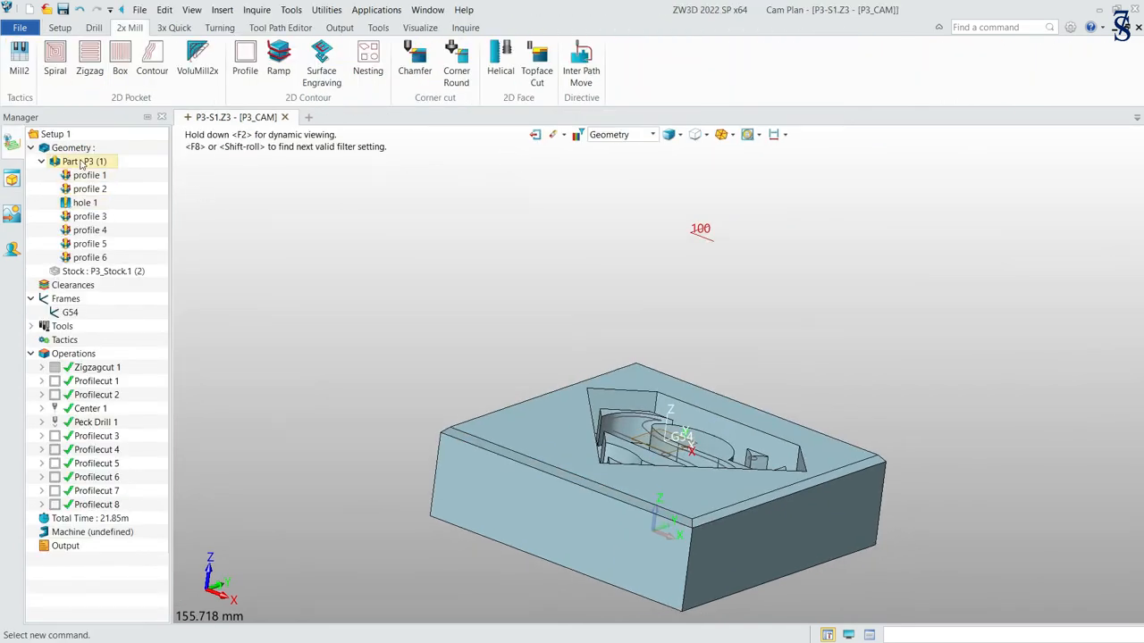
Check the status of part P3 in the CAM geometry and update the changed component.
{"action": "left_click", "coordinate": [80, 162]}
{"action": "right_click", "coordinate": [81, 162]}
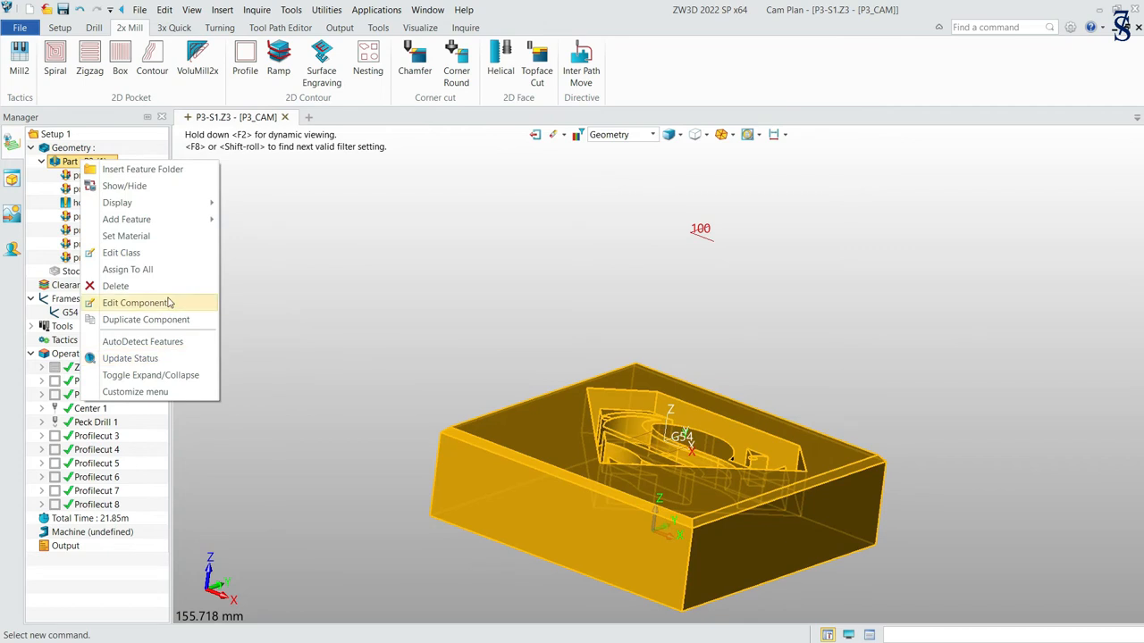
{"action": "left_click", "coordinate": [134, 358]}
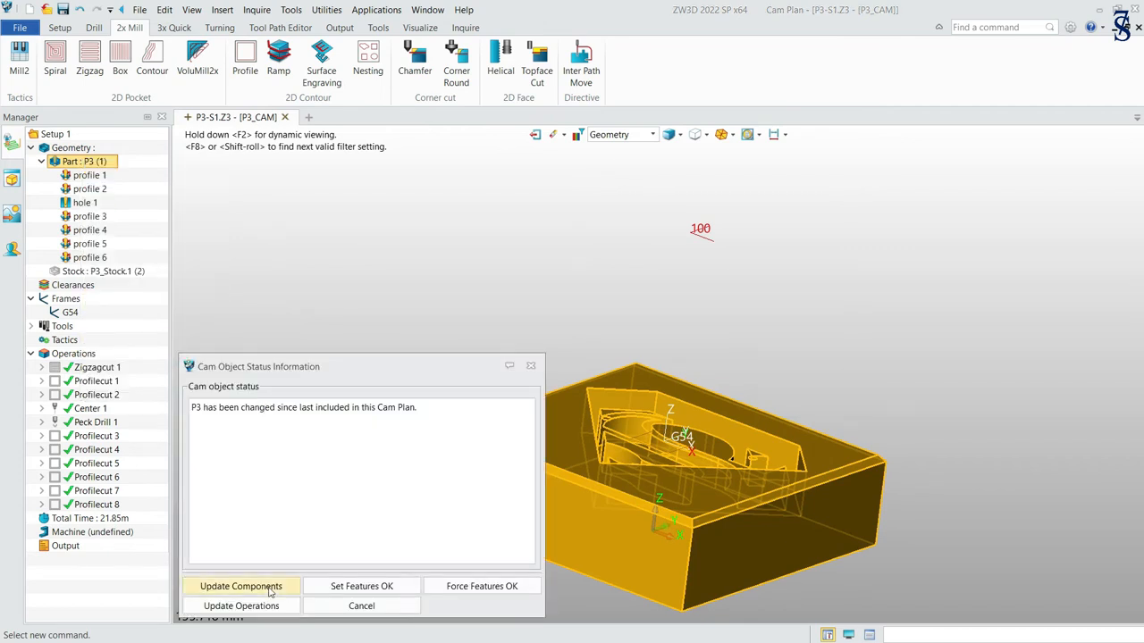
{"action": "left_click", "coordinate": [531, 368]}
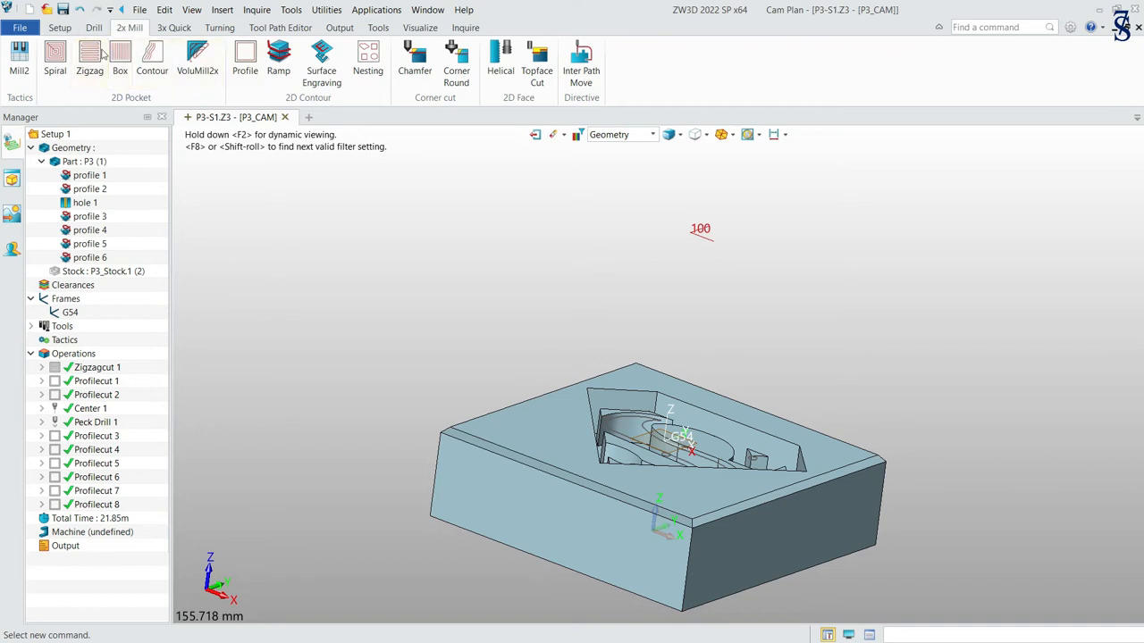
Add a 2D Spiral pocket operation and create a new profile feature for it.
{"action": "left_click", "coordinate": [55, 59]}
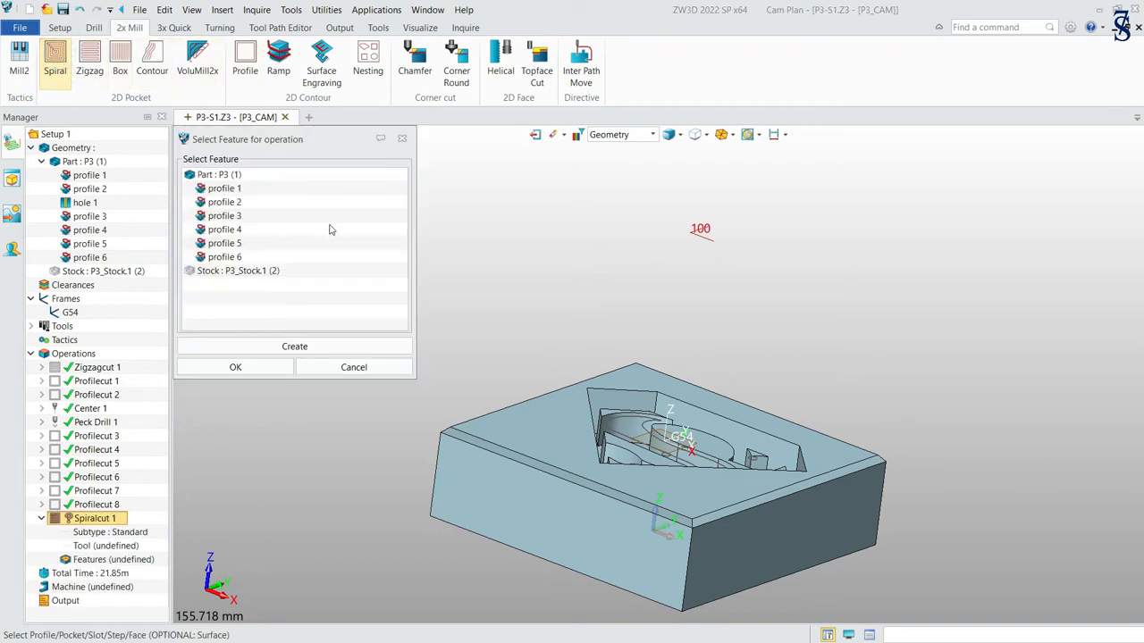
{"action": "left_click", "coordinate": [278, 348]}
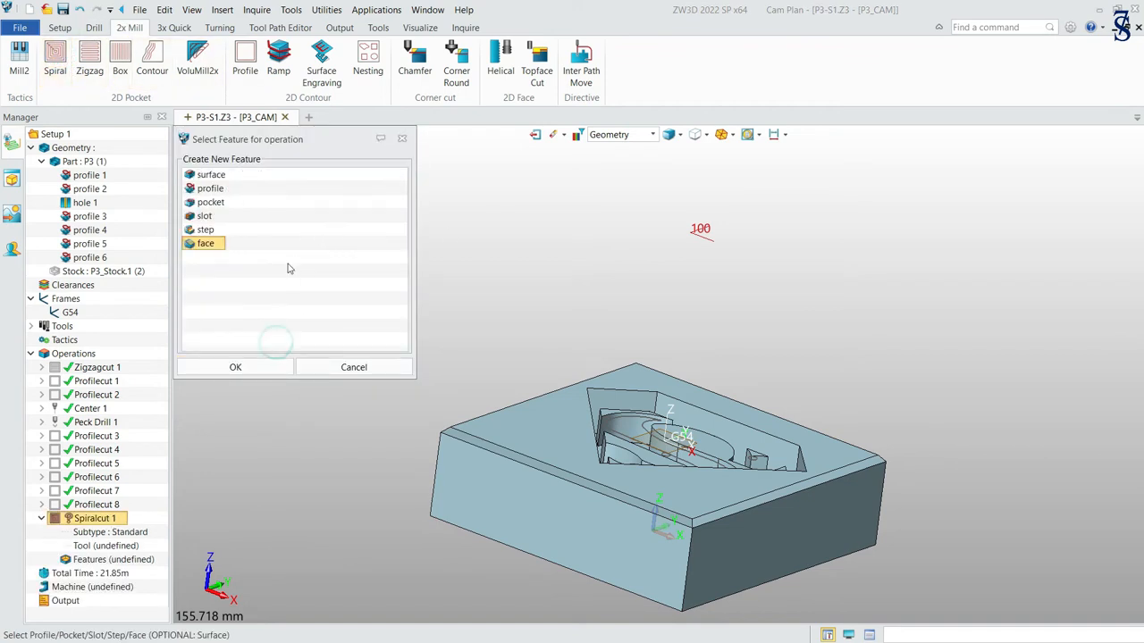
{"action": "left_click", "coordinate": [219, 190]}
{"action": "left_click", "coordinate": [283, 365]}
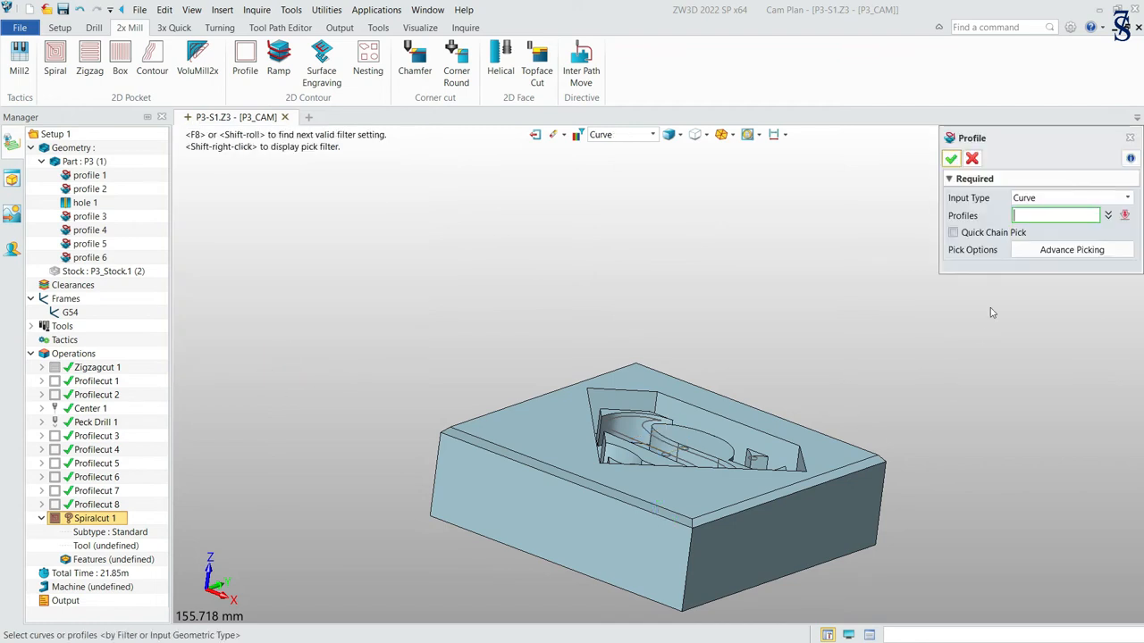
Pick all nine curves of the closed S-shaped sketch on the pocket floor as the new profile and accept them.
{"action": "middle_click_drag", "start_coordinate": [786, 356], "coordinate": [681, 333]}
{"action": "left_click", "coordinate": [681, 334]}
{"action": "scroll", "coordinate": [576, 282], "scroll_direction": "up", "scroll_amount": 3}
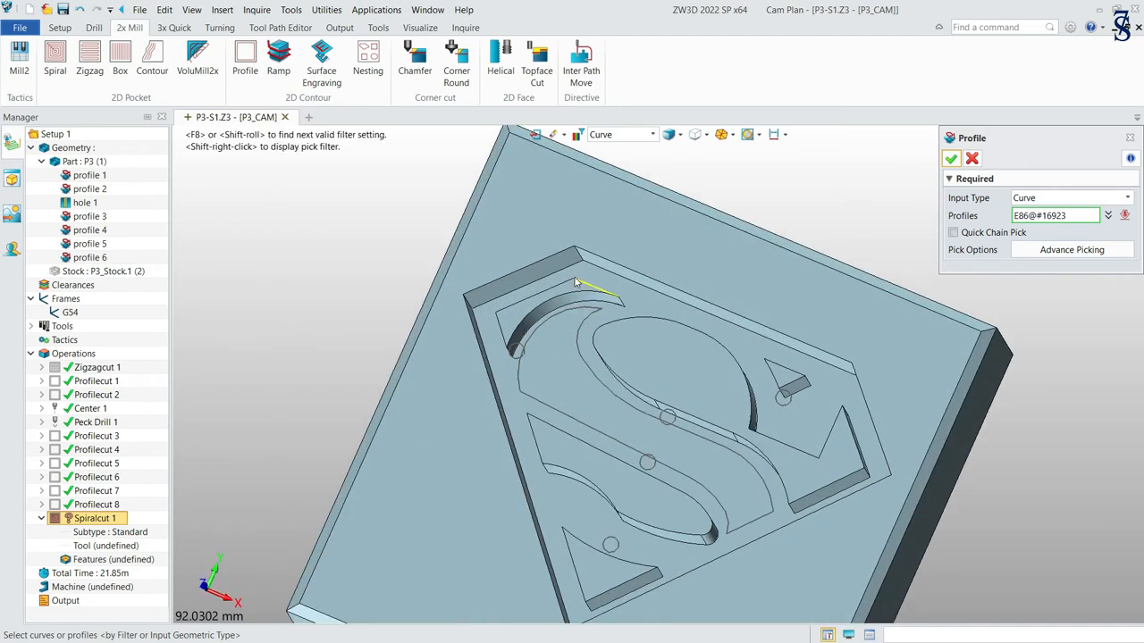
{"action": "scroll", "coordinate": [818, 549], "scroll_direction": "up", "scroll_amount": 1}
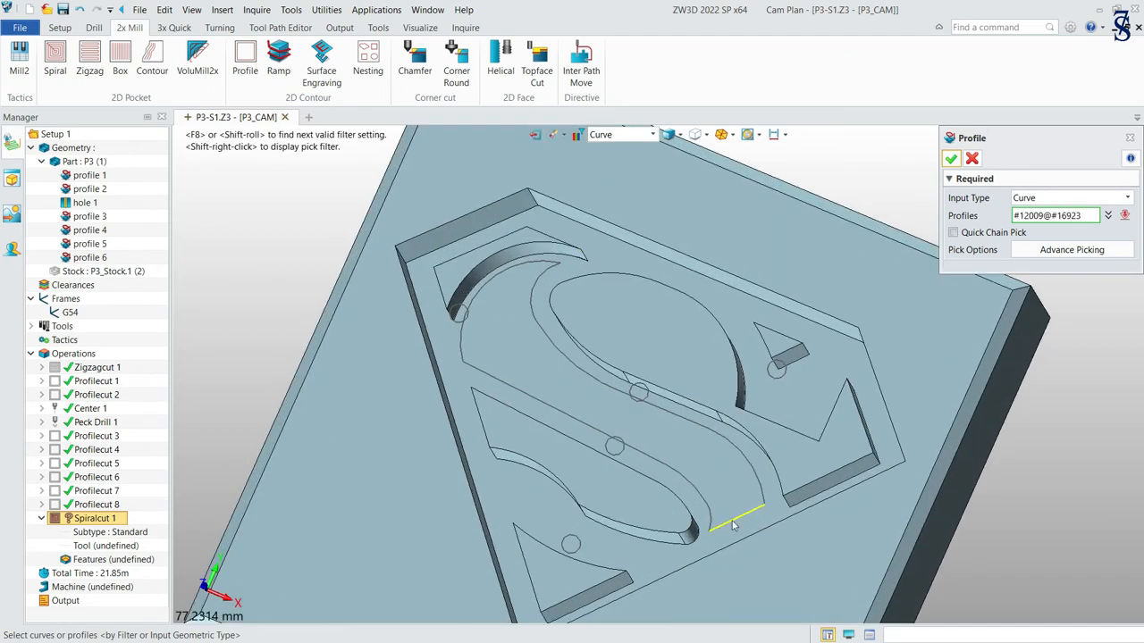
{"action": "left_click", "coordinate": [733, 525]}
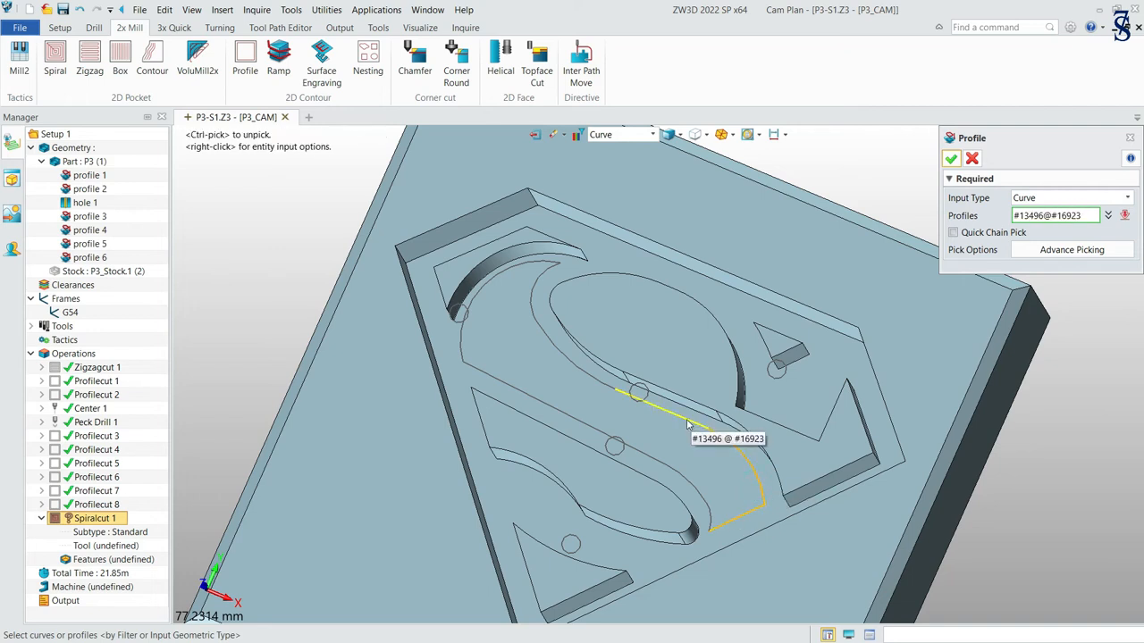
{"action": "left_click", "coordinate": [587, 381]}
{"action": "left_click", "coordinate": [535, 307]}
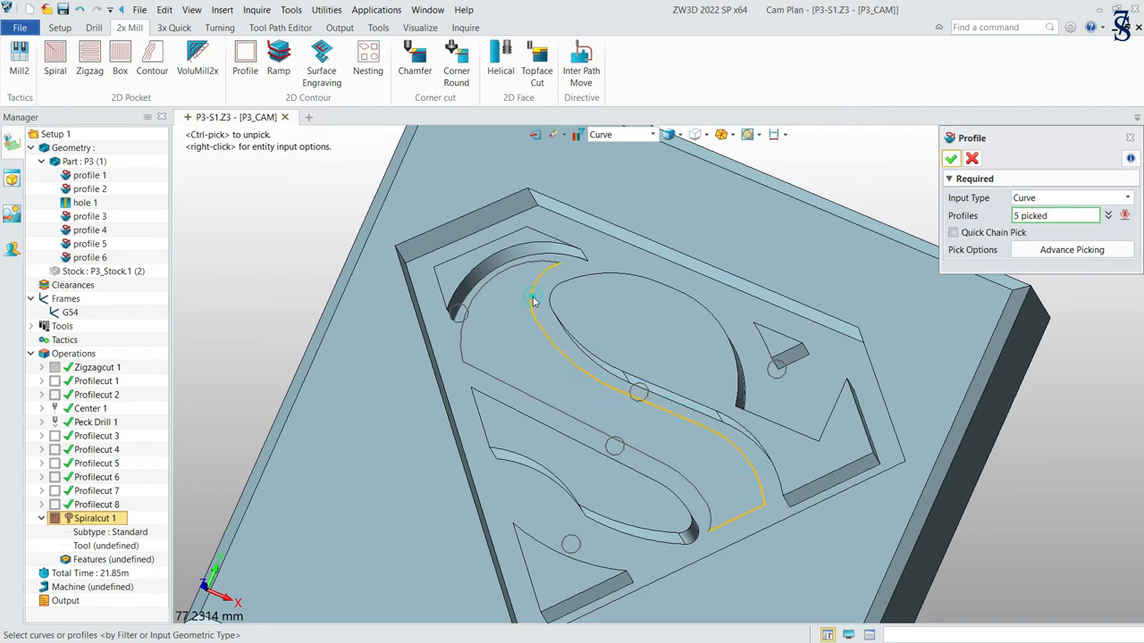
{"action": "left_click", "coordinate": [522, 265]}
{"action": "left_click", "coordinate": [503, 381]}
{"action": "left_click", "coordinate": [713, 499]}
{"action": "left_click", "coordinate": [702, 521]}
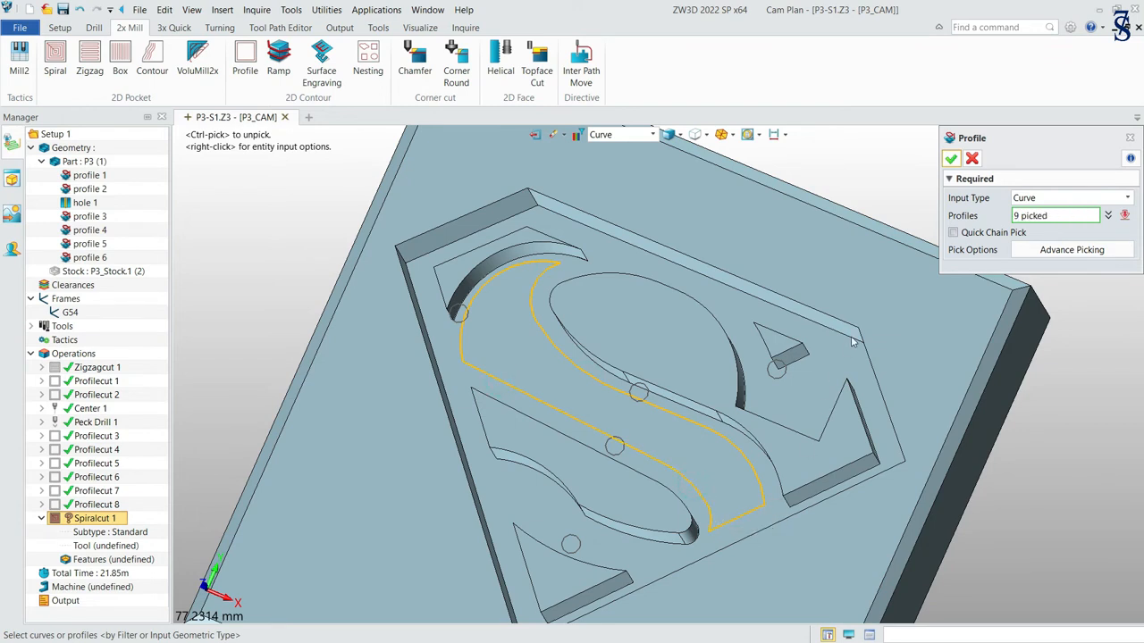
{"action": "left_click", "coordinate": [952, 159]}
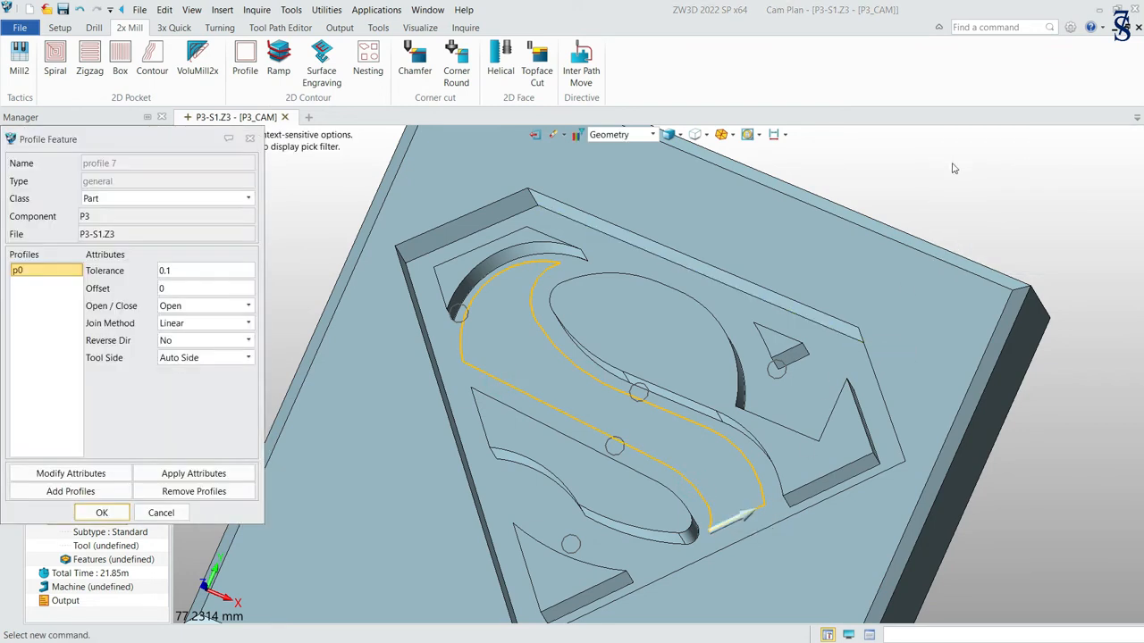
Set the S profile's tool side to Outside and accept the profile feature.
{"action": "left_click", "coordinate": [250, 357]}
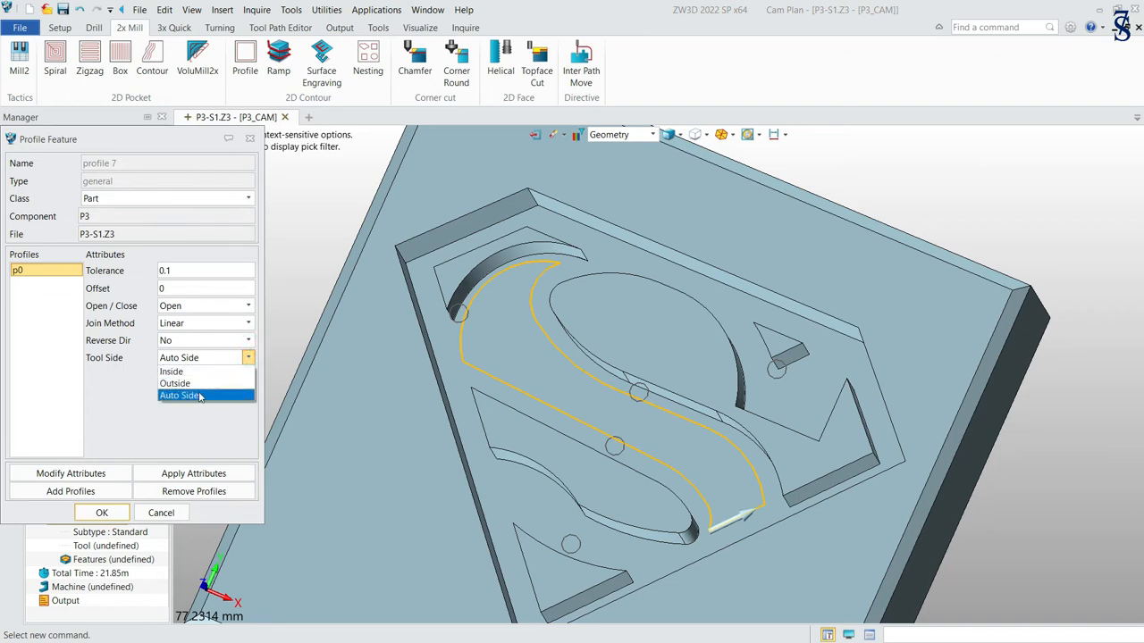
{"action": "left_click", "coordinate": [188, 385]}
{"action": "left_click", "coordinate": [111, 512]}
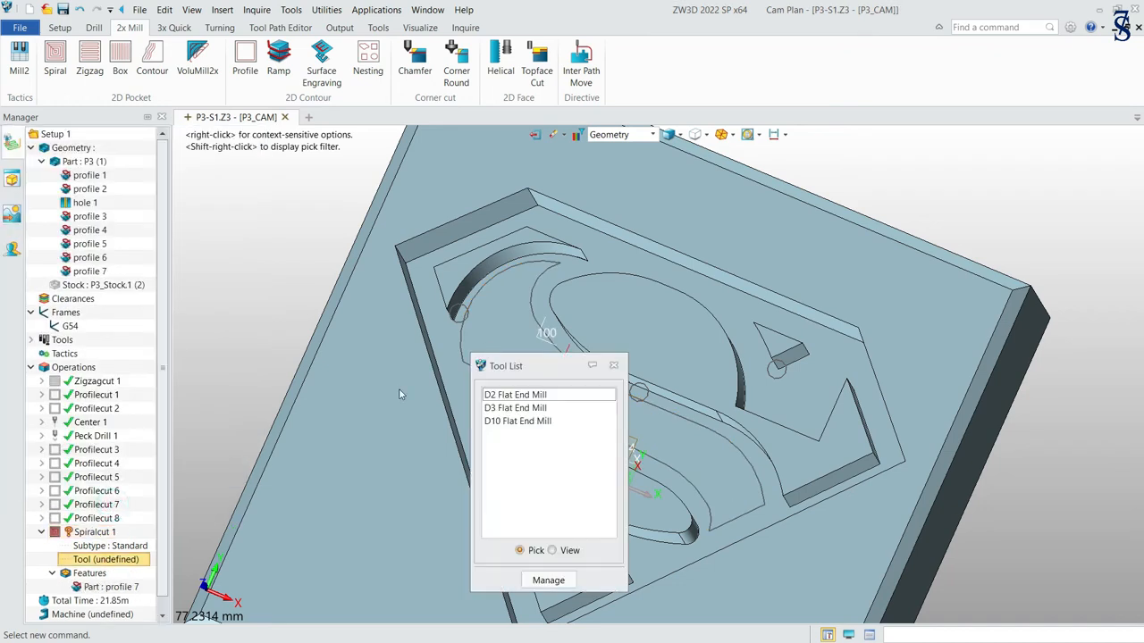
Define a new tool named D5 Flat End Mill with 12 flutes, radius 0 and cutter diameter 5.
{"action": "left_click", "coordinate": [545, 581]}
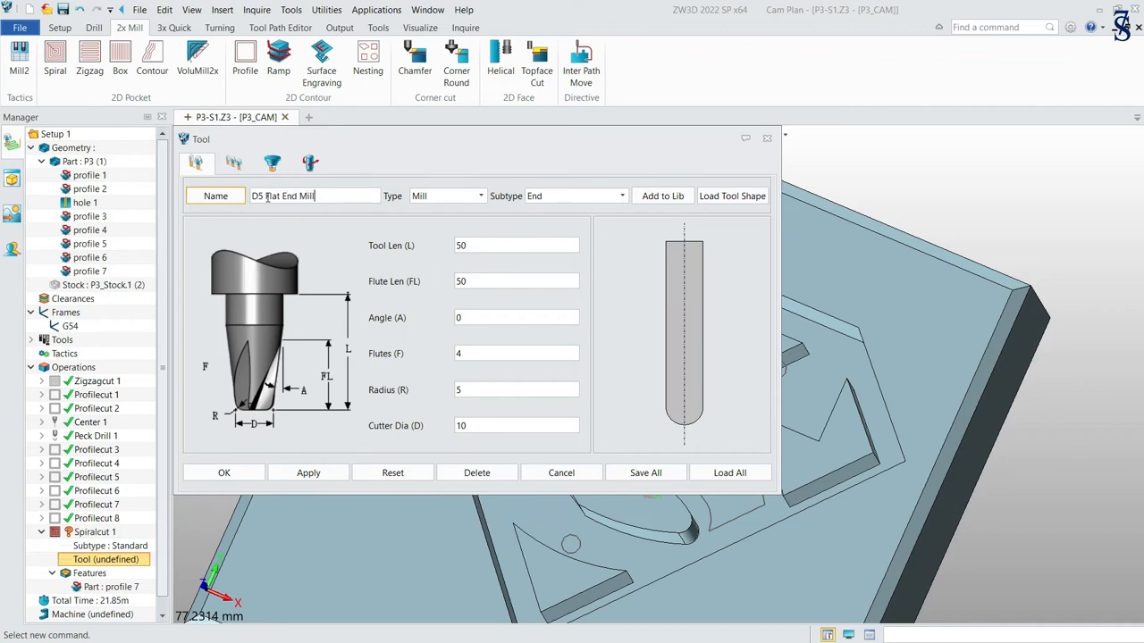
{"action": "double_click", "coordinate": [482, 356]}
{"action": "type", "text": "12"}
{"action": "double_click", "coordinate": [485, 389]}
{"action": "double_click", "coordinate": [467, 427]}
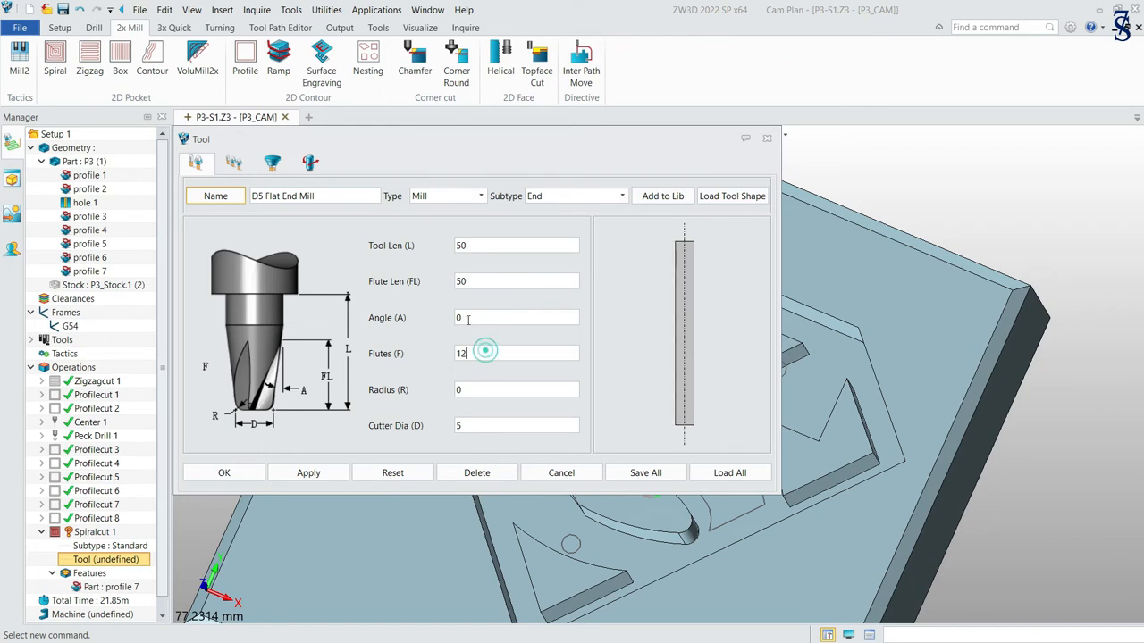
Set the D5 flat end mill's Id, D register and H register to 4 and accept the tool.
{"action": "left_click", "coordinate": [234, 163]}
{"action": "double_click", "coordinate": [497, 212]}
{"action": "type", "text": "4"}
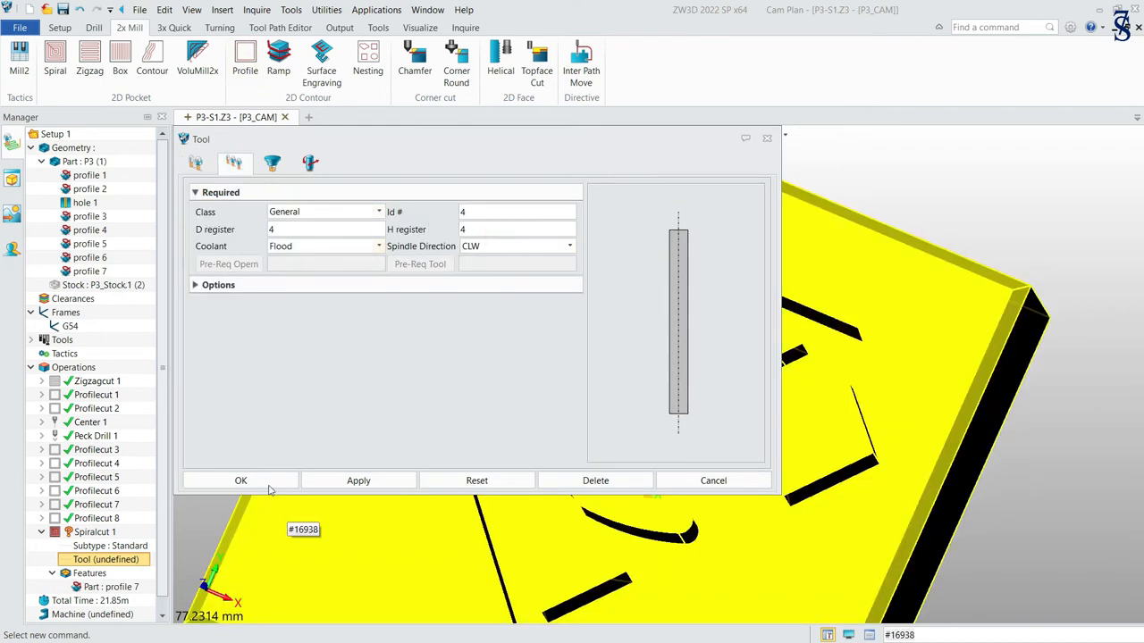
{"action": "left_click", "coordinate": [273, 483]}
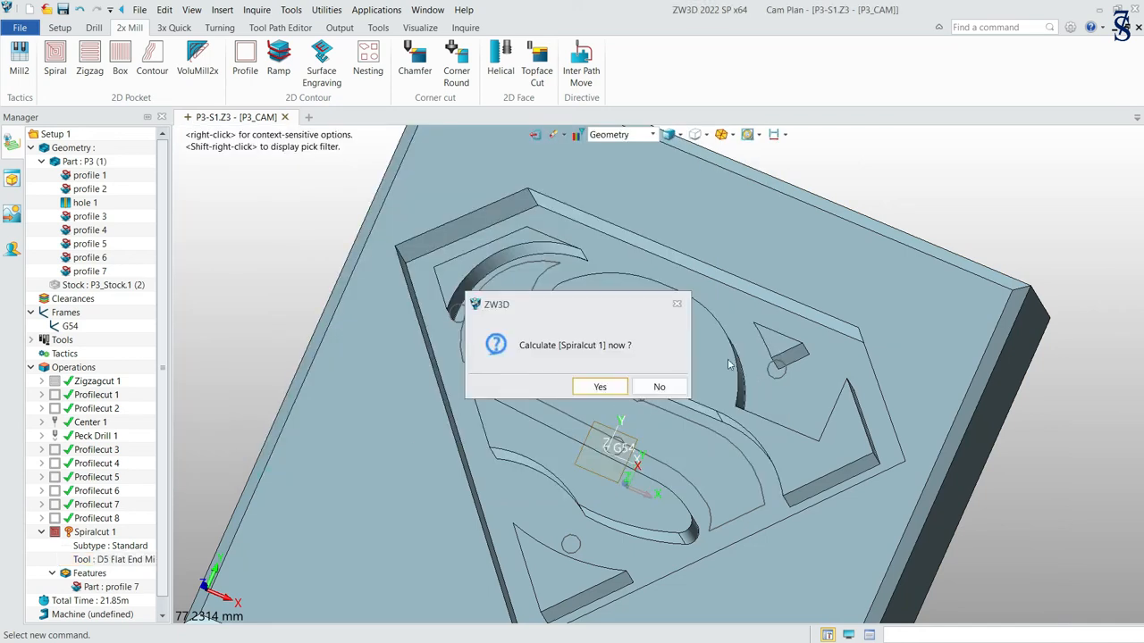
Decline the immediate calculation and set Spiralcut 1's spindle speed to 900 RPM and feed to 92 MMPM.
{"action": "left_click", "coordinate": [658, 386]}
{"action": "left_click", "coordinate": [50, 196]}
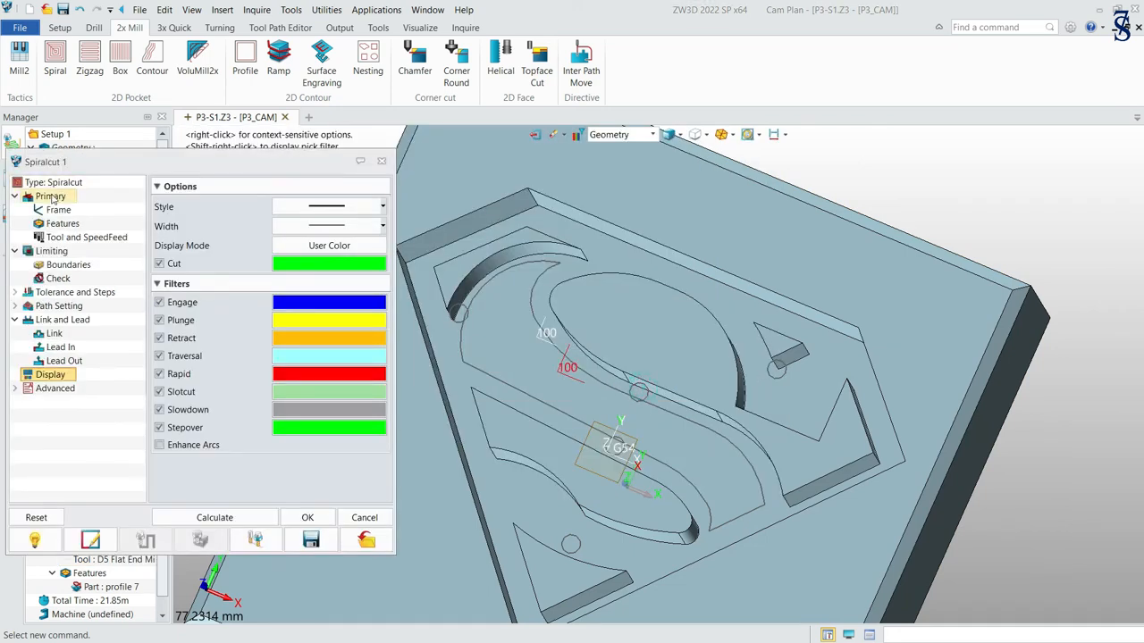
{"action": "left_click", "coordinate": [174, 206]}
{"action": "left_click", "coordinate": [225, 255]}
{"action": "left_click", "coordinate": [75, 237]}
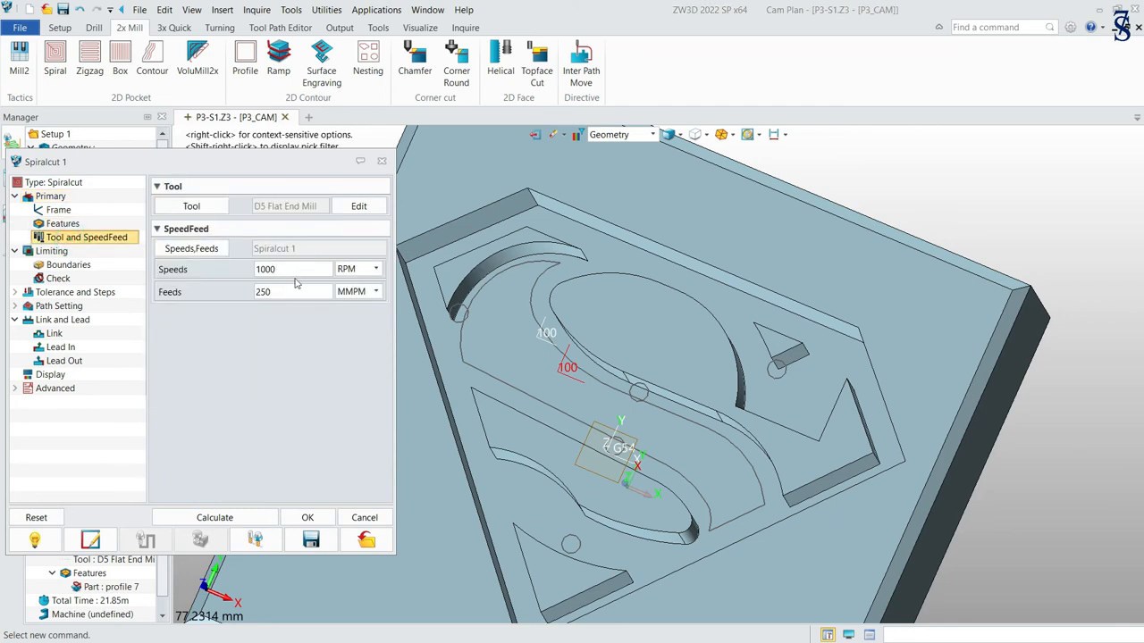
{"action": "left_click", "coordinate": [280, 295]}
Set the boundary tool location to On Boundary, with Z top at -4 and the bottom picked on the S pocket floor.
{"action": "left_click", "coordinate": [68, 264]}
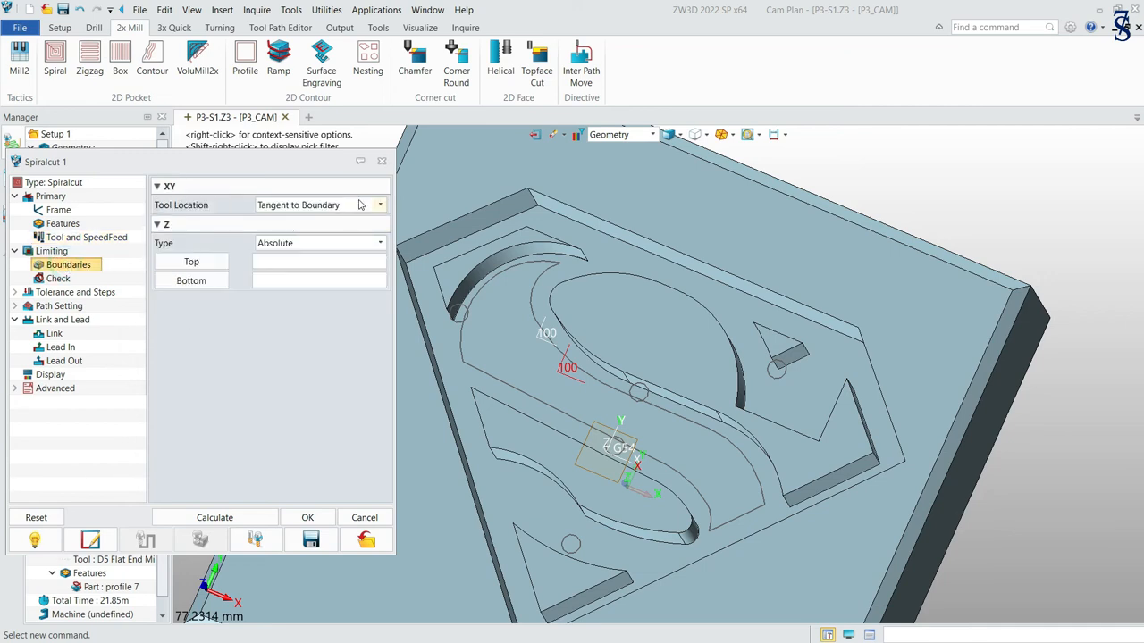
{"action": "left_click", "coordinate": [380, 207]}
{"action": "left_click", "coordinate": [295, 220]}
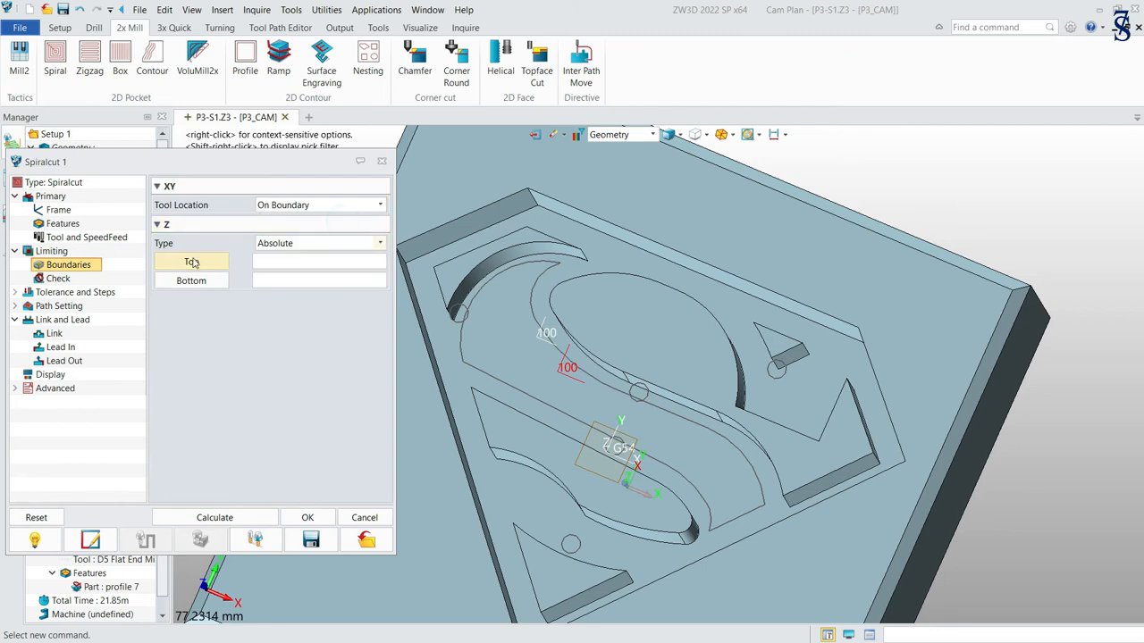
{"action": "left_click", "coordinate": [193, 263]}
{"action": "left_click", "coordinate": [269, 262]}
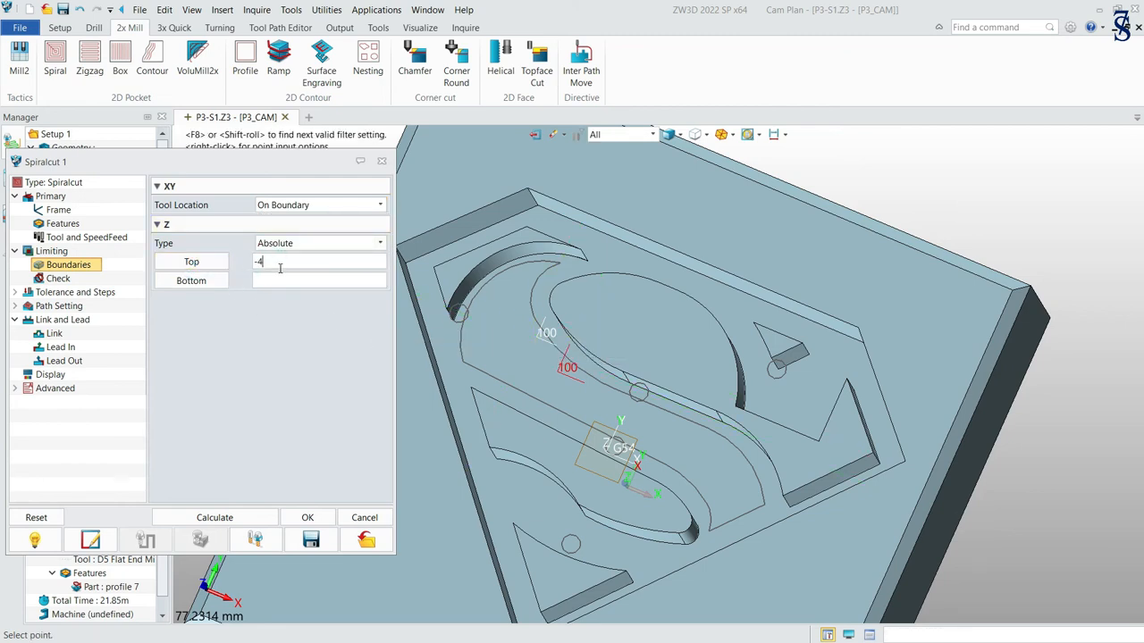
{"action": "left_click", "coordinate": [197, 281]}
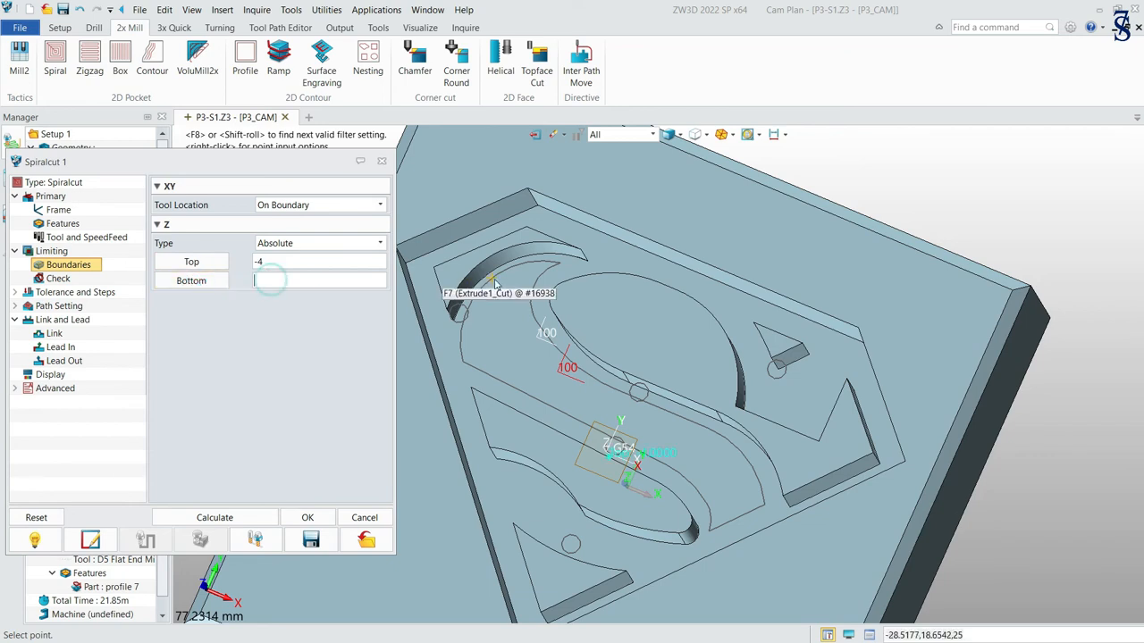
{"action": "left_click", "coordinate": [500, 332]}
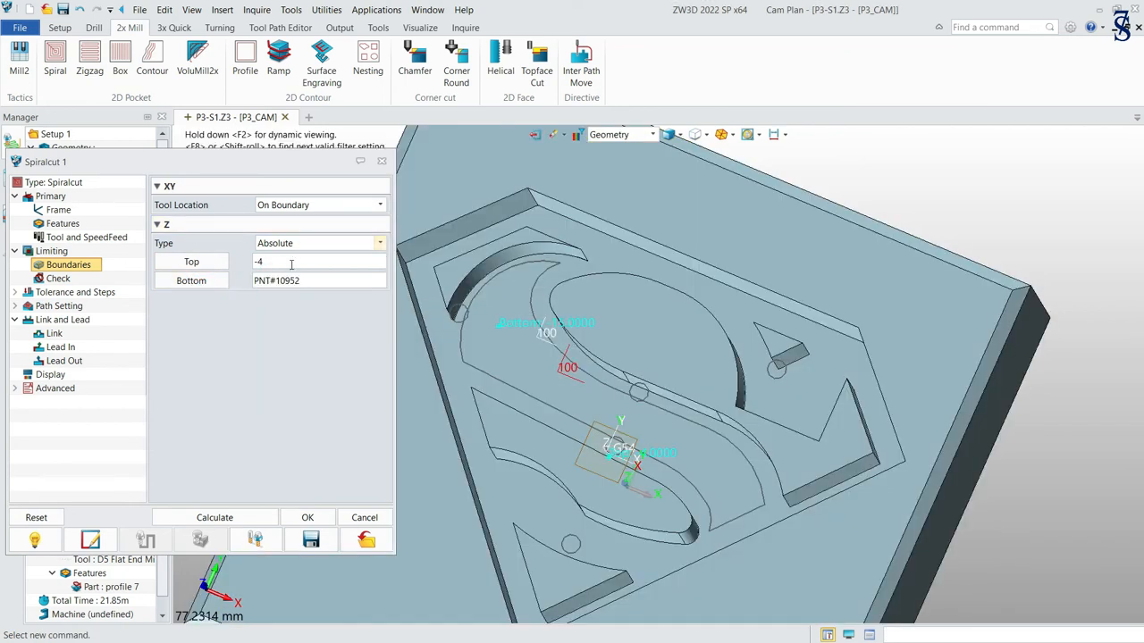
{"action": "left_click", "coordinate": [289, 261]}
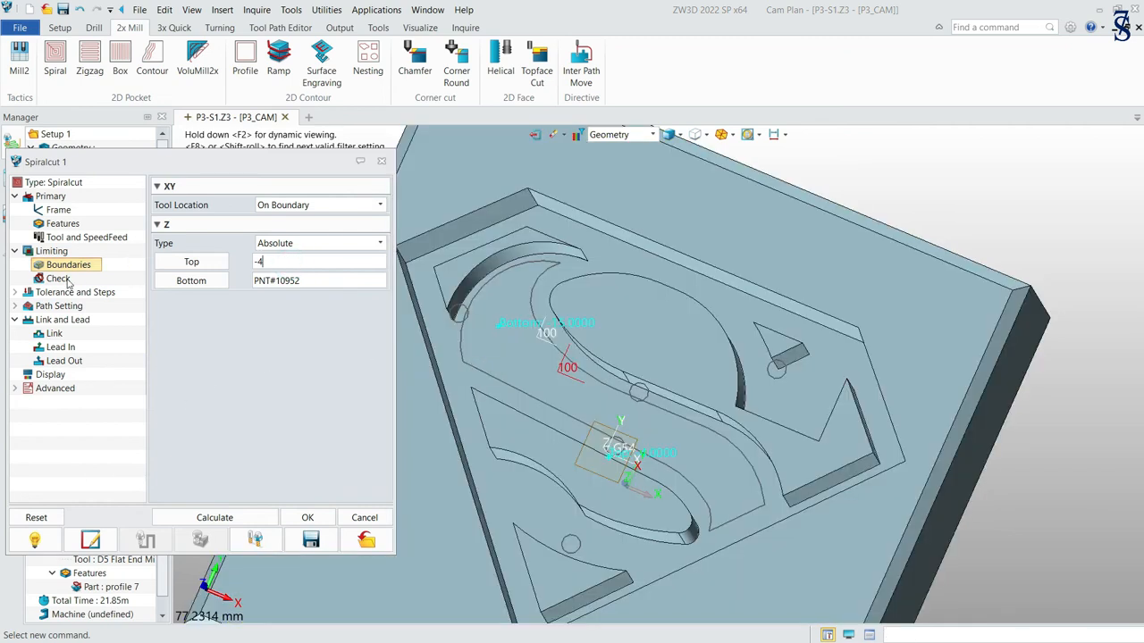
Set the side thickness to 0 and the bottom thickness to 0.5, and change the side finish type to None.
{"action": "left_click", "coordinate": [70, 295]}
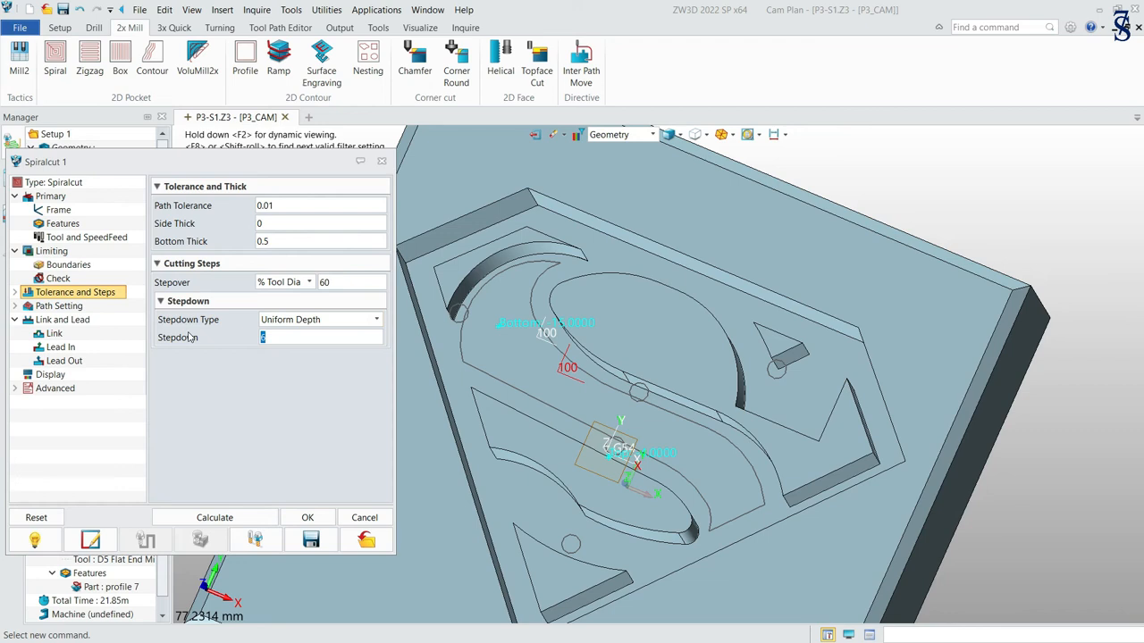
{"action": "mouse_move", "coordinate": [190, 338]}
{"action": "left_click", "coordinate": [58, 306]}
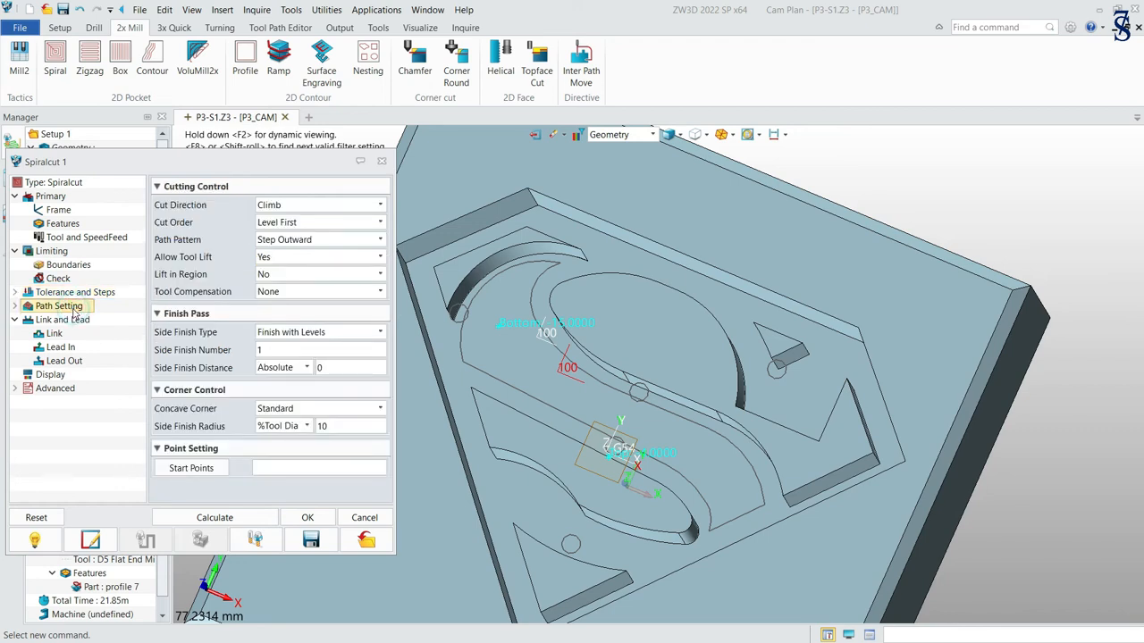
{"action": "left_click", "coordinate": [381, 333]}
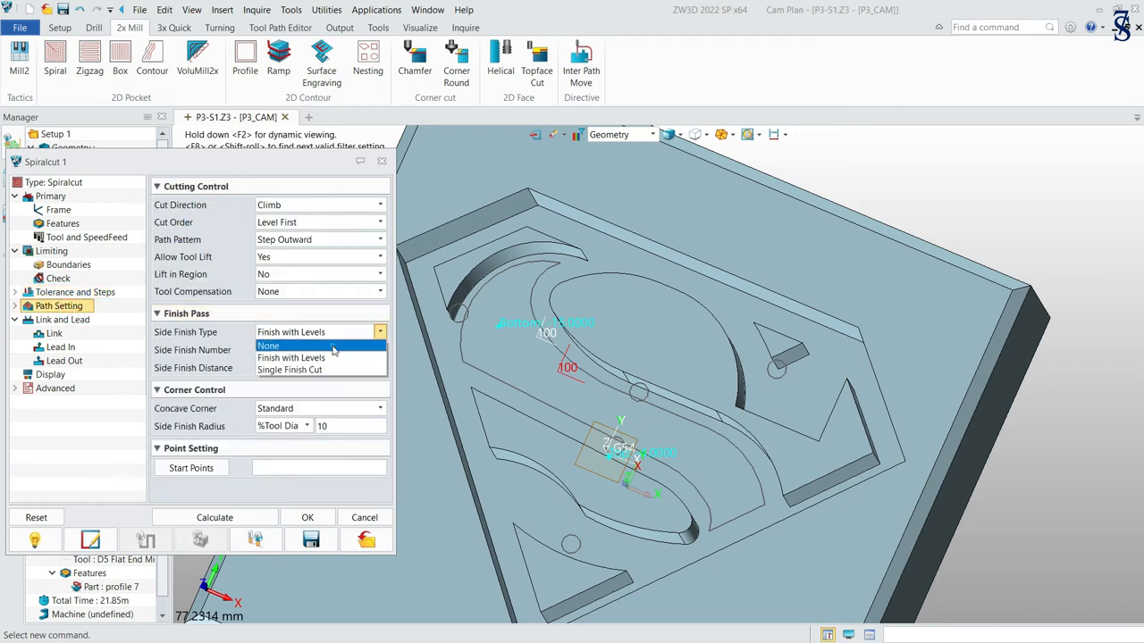
{"action": "left_click", "coordinate": [334, 346]}
Set the engage length and arc radius to 2, choose the retract style, and calculate the Spiralcut 1 toolpath.
{"action": "left_click", "coordinate": [59, 320]}
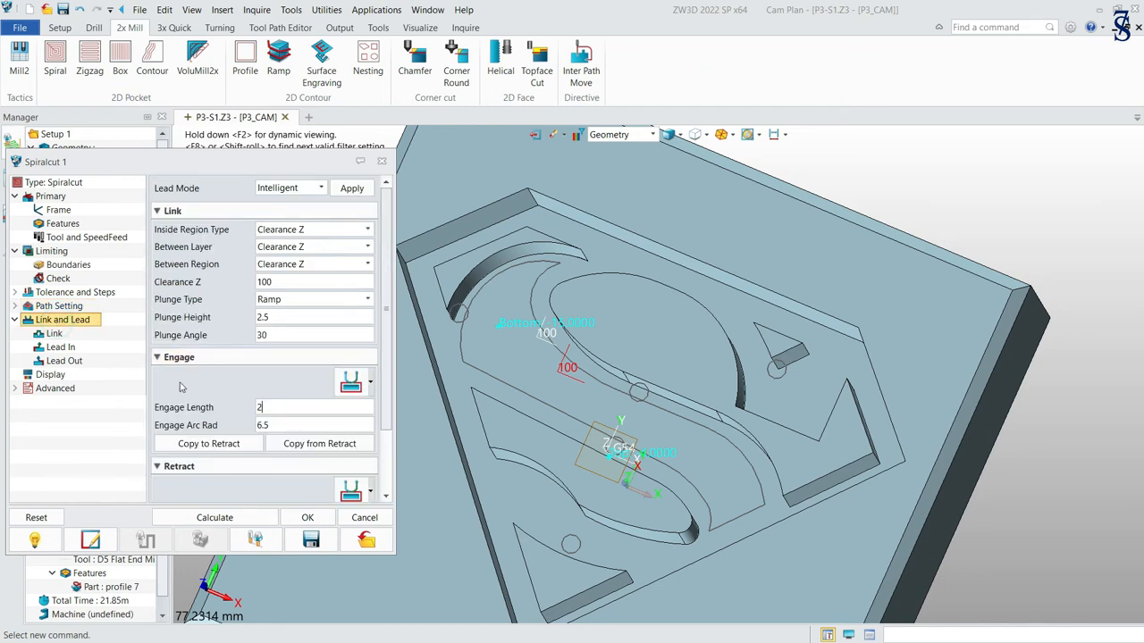
{"action": "key", "text": "Tab"}
{"action": "type", "text": "2"}
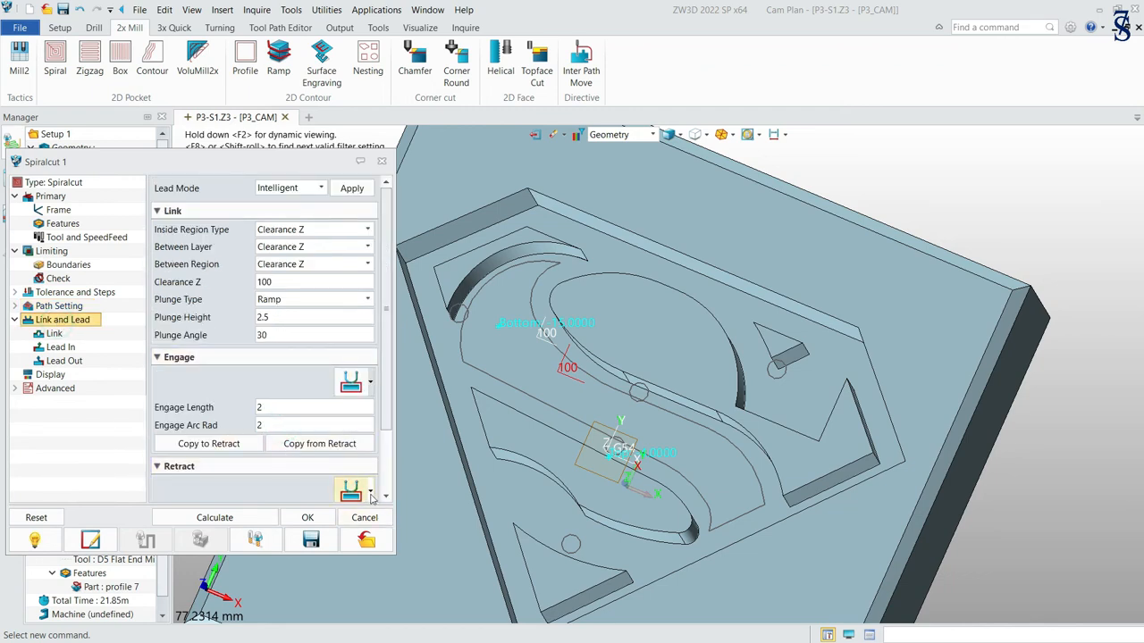
{"action": "left_click", "coordinate": [371, 497]}
{"action": "left_click", "coordinate": [414, 523]}
{"action": "left_click", "coordinate": [40, 375]}
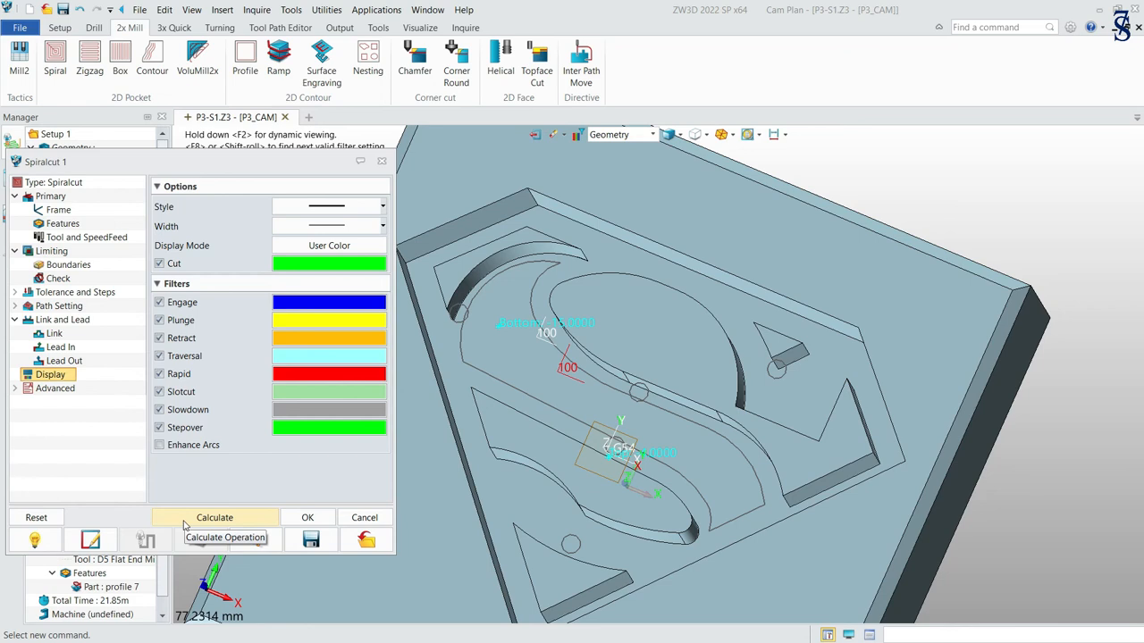
{"action": "left_click", "coordinate": [184, 523]}
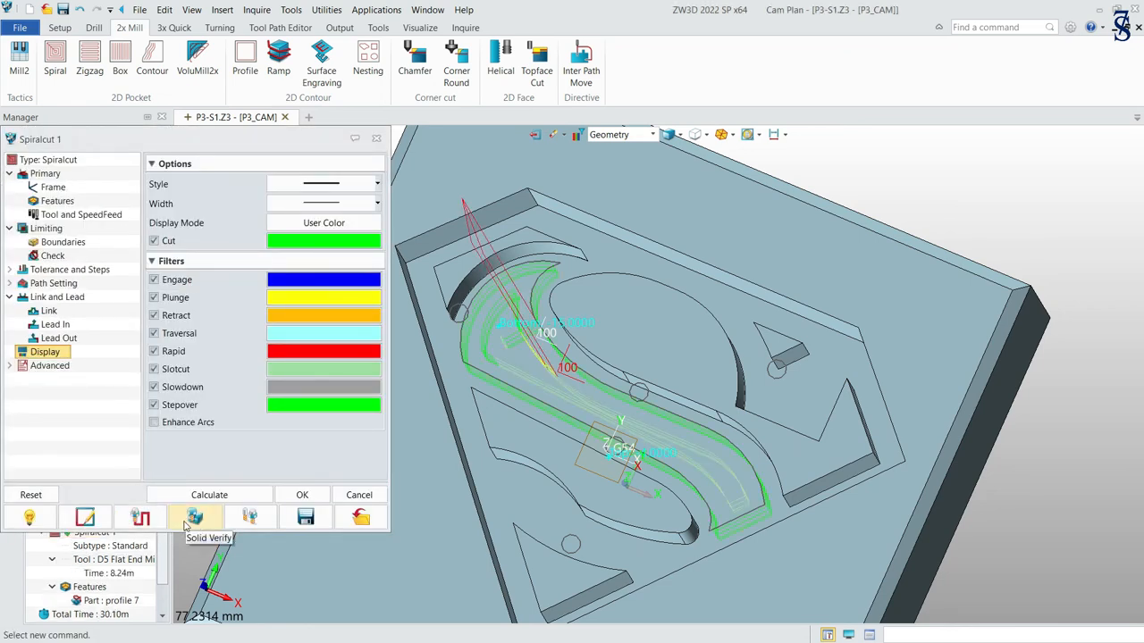
Verify the Spiralcut 1 toolpath in frame G54 by stepping through its tool motion, and accept the operation.
{"action": "left_click", "coordinate": [138, 516]}
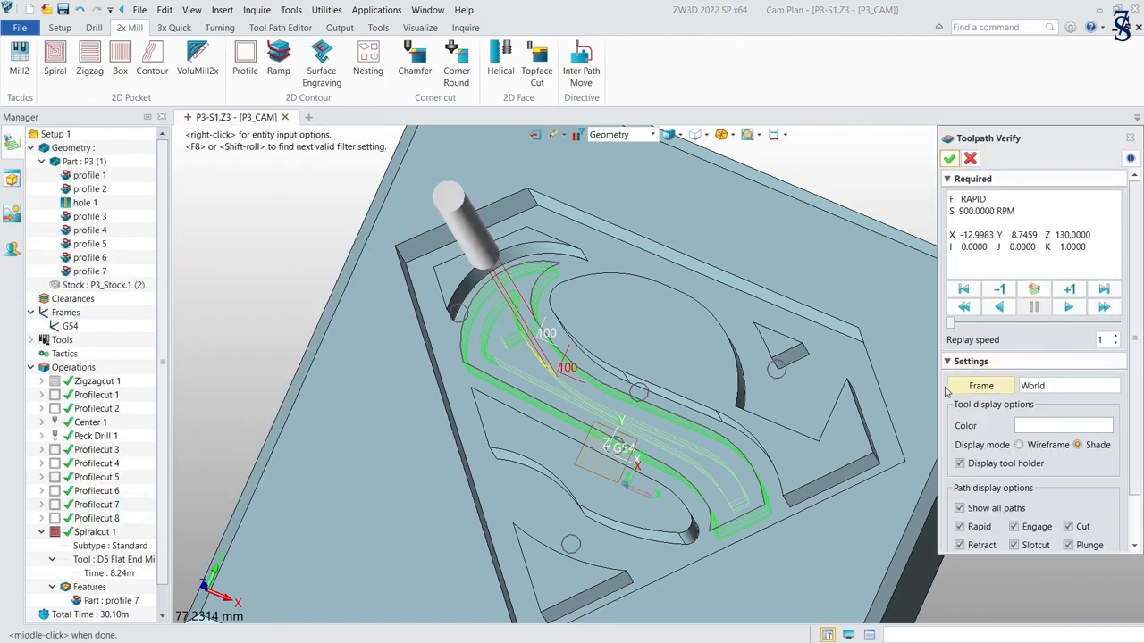
{"action": "left_click", "coordinate": [978, 387]}
{"action": "double_click", "coordinate": [1007, 476]}
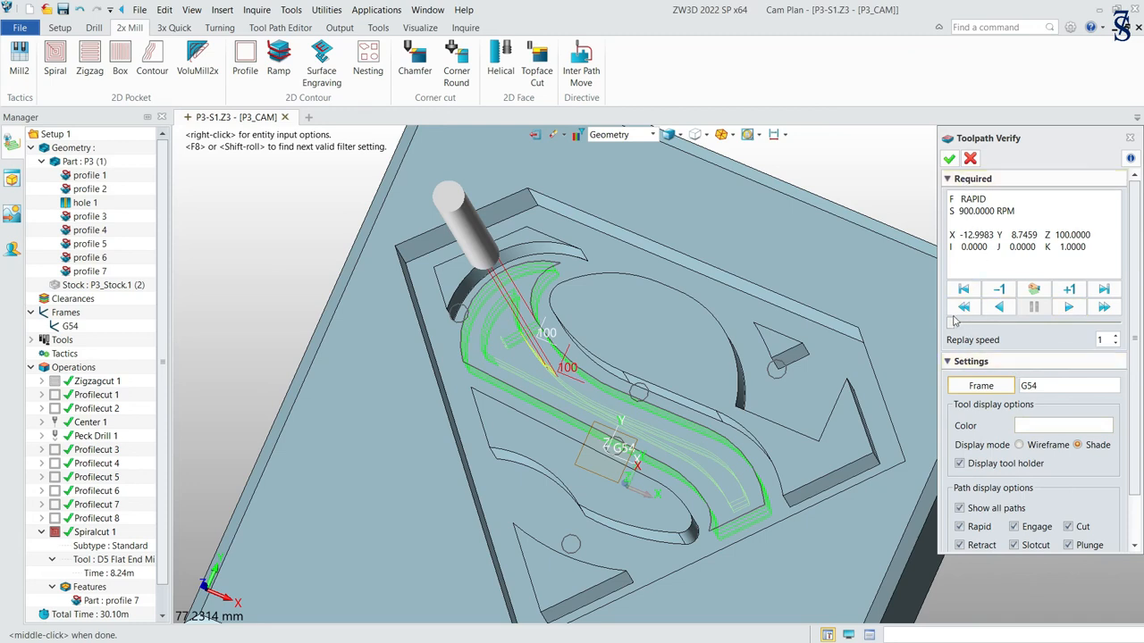
{"action": "left_click_drag", "start_coordinate": [953, 327], "coordinate": [1084, 330]}
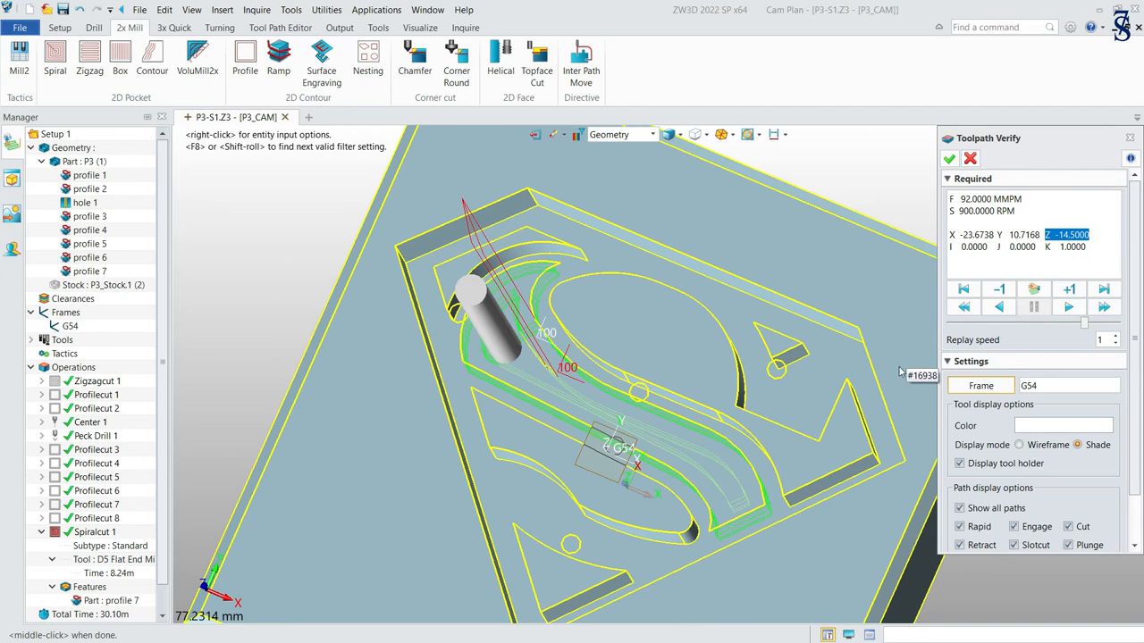
{"action": "left_click", "coordinate": [953, 159]}
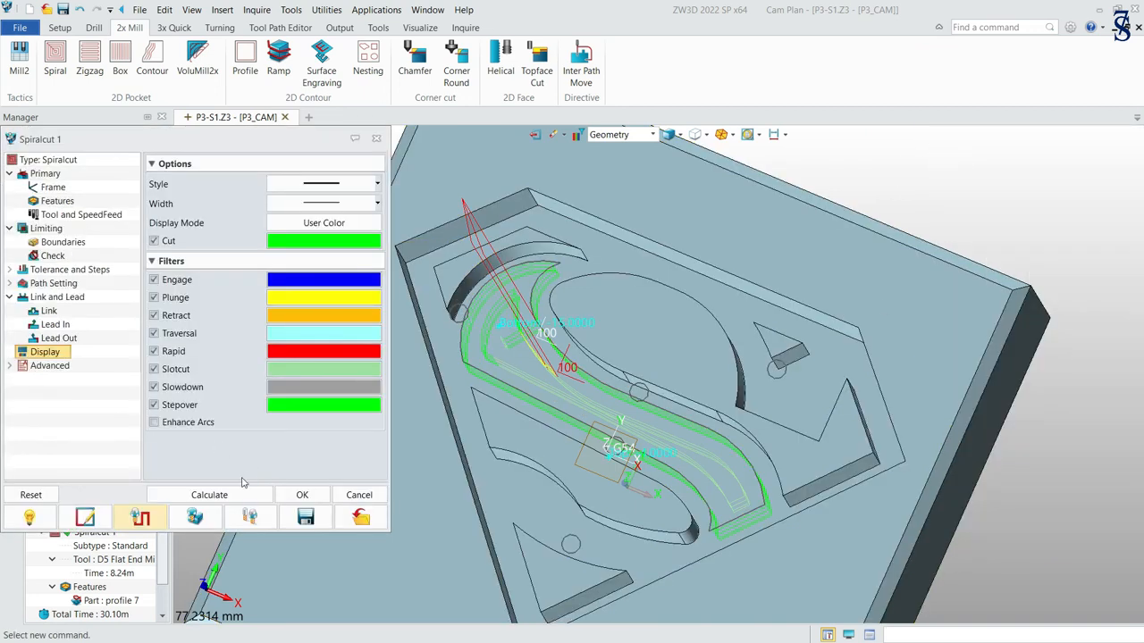
{"action": "left_click", "coordinate": [302, 495]}
Run a solid verification of all operations on the stock with a motion delay of -0.50.
{"action": "right_click", "coordinate": [71, 370]}
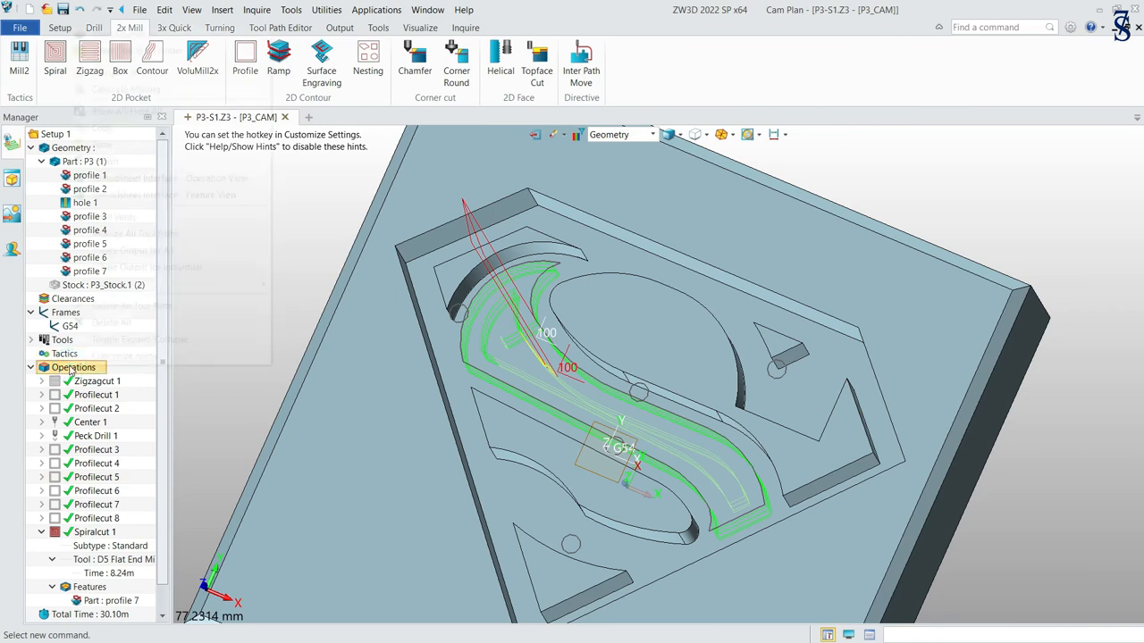
{"action": "left_click", "coordinate": [126, 216]}
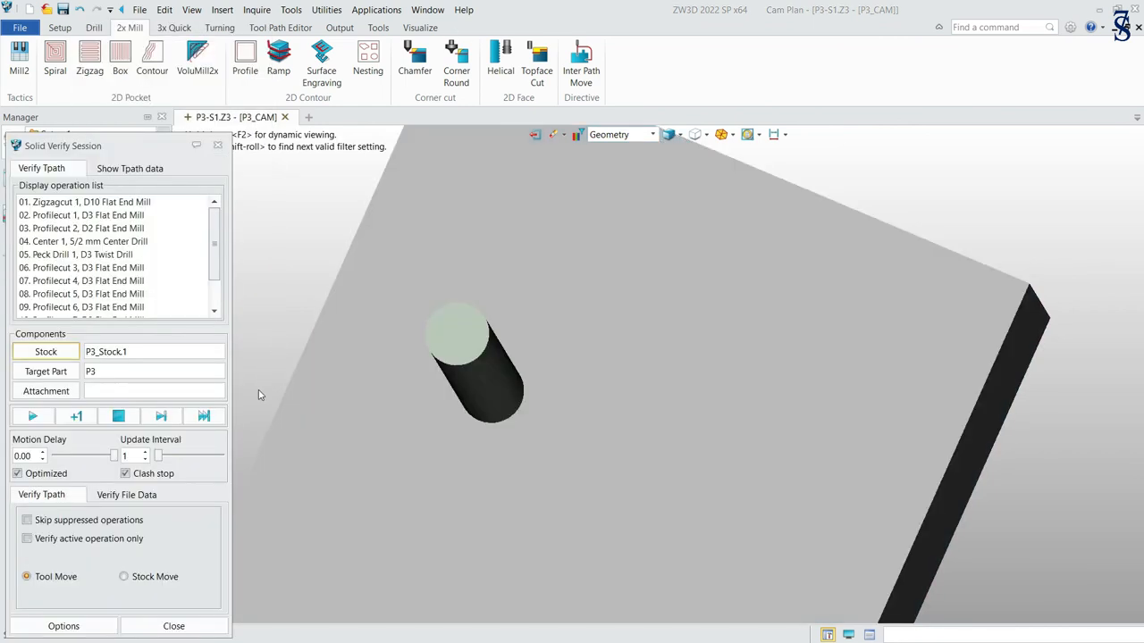
{"action": "scroll", "coordinate": [672, 386], "scroll_direction": "down", "scroll_amount": 1}
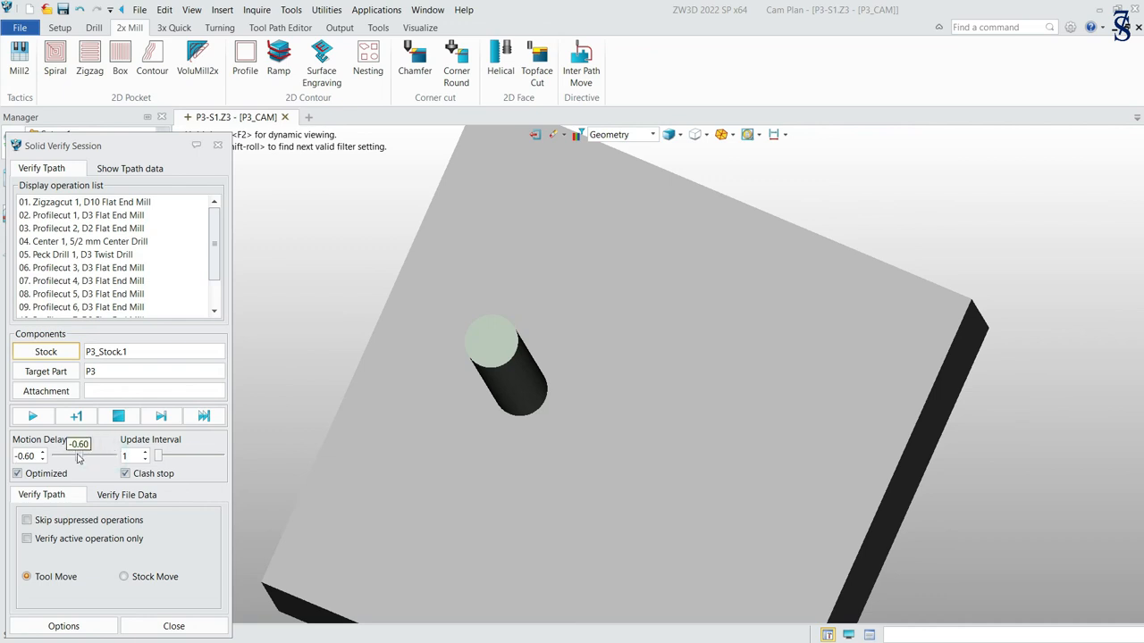
{"action": "left_click", "coordinate": [32, 420]}
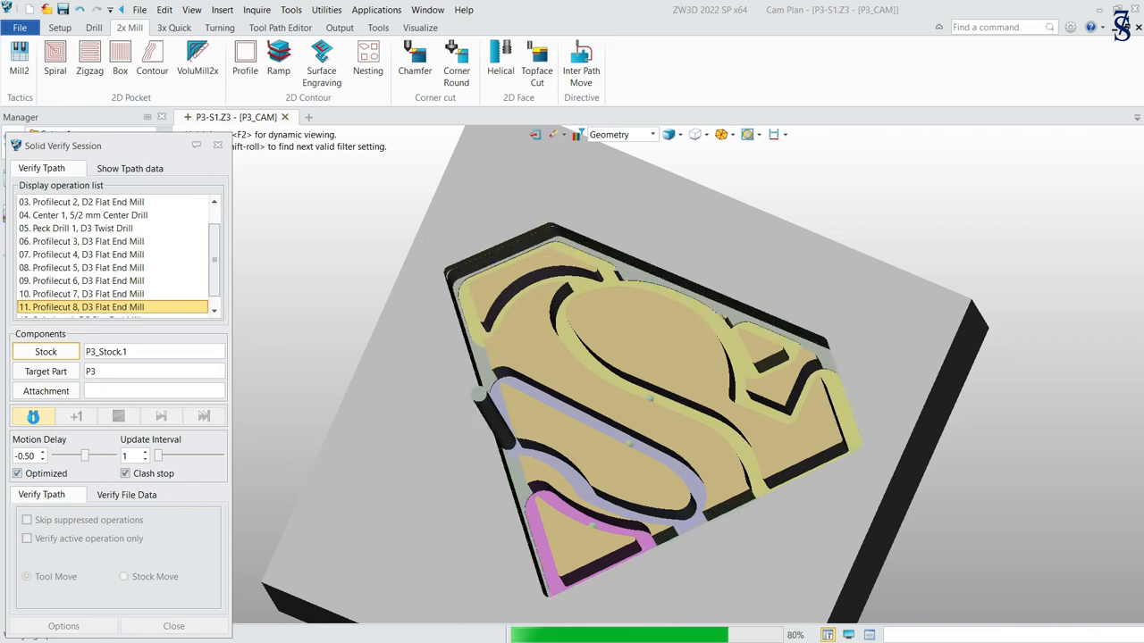
{"action": "left_click", "coordinate": [33, 416]}
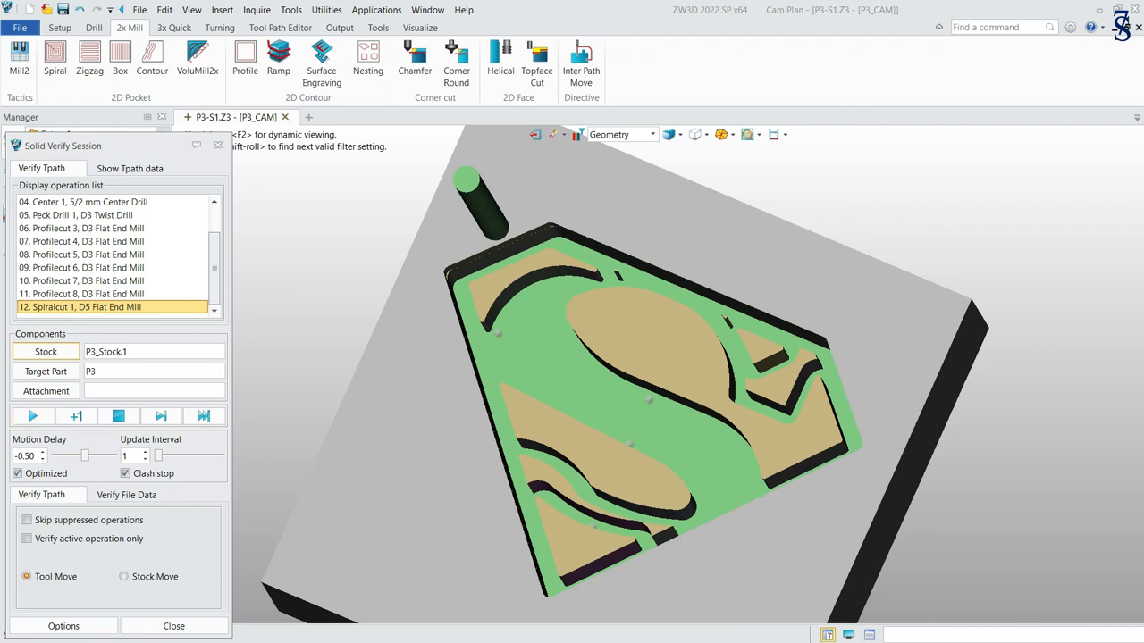
Run the Visual analysis on the machined stock, examine the pocket for leftover material, and close the verification session.
{"action": "left_click", "coordinate": [89, 628]}
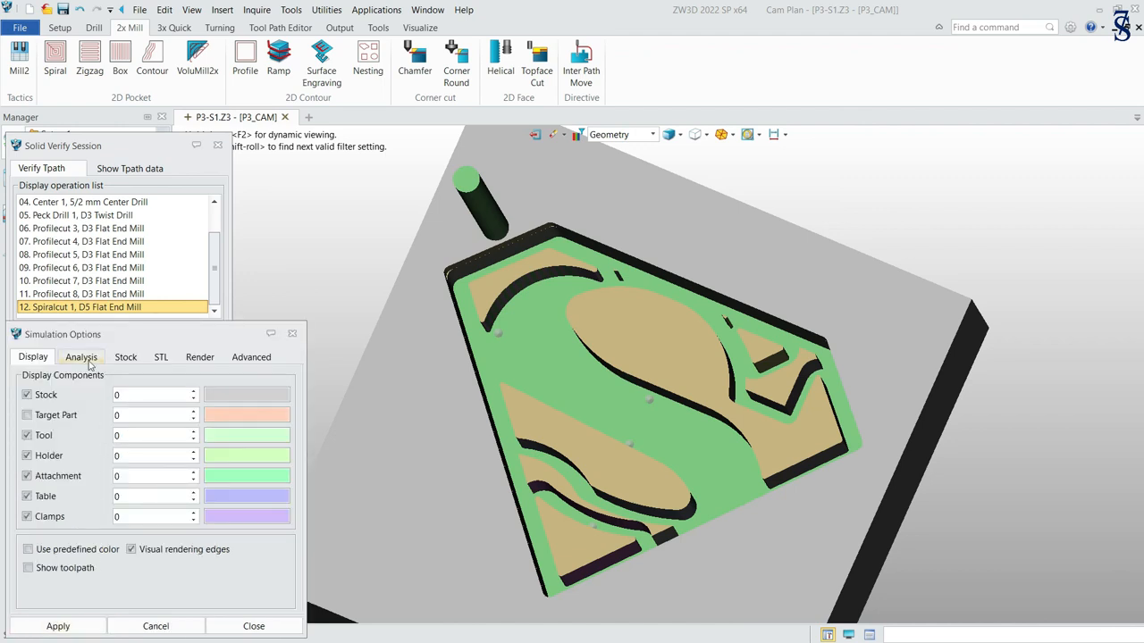
{"action": "left_click", "coordinate": [81, 358]}
{"action": "left_click", "coordinate": [67, 538]}
{"action": "right_click_drag", "start_coordinate": [807, 370], "coordinate": [797, 333]}
{"action": "scroll", "coordinate": [797, 332], "scroll_direction": "up", "scroll_amount": 5}
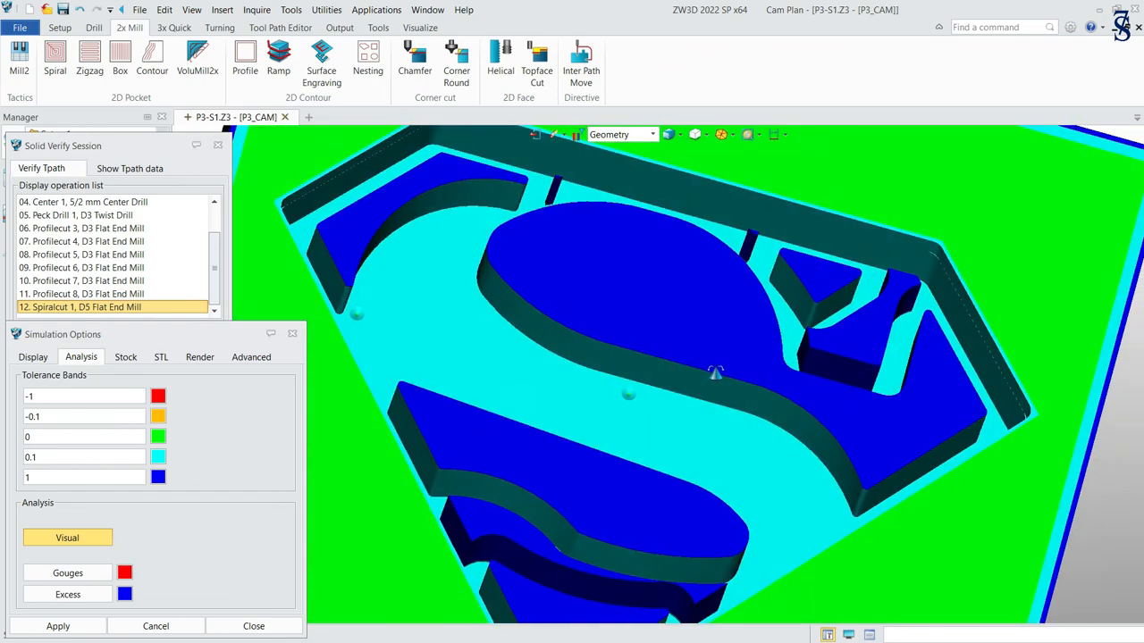
{"action": "right_click_drag", "start_coordinate": [716, 372], "coordinate": [671, 343]}
{"action": "scroll", "coordinate": [674, 386], "scroll_direction": "down", "scroll_amount": 4}
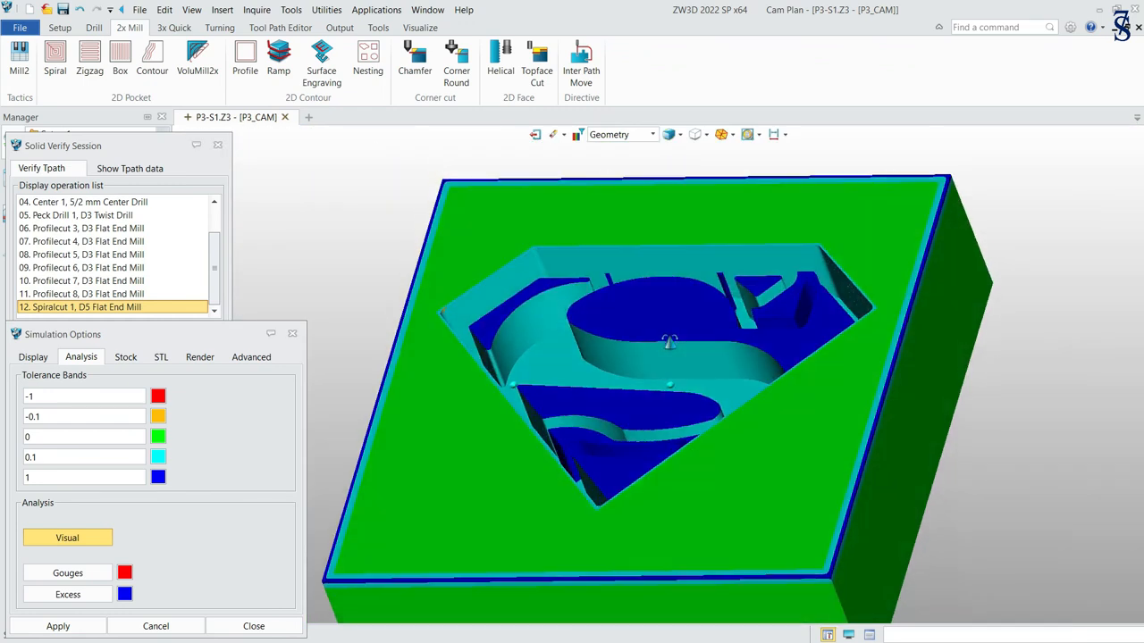
{"action": "left_click", "coordinate": [292, 334]}
{"action": "left_click", "coordinate": [217, 146]}
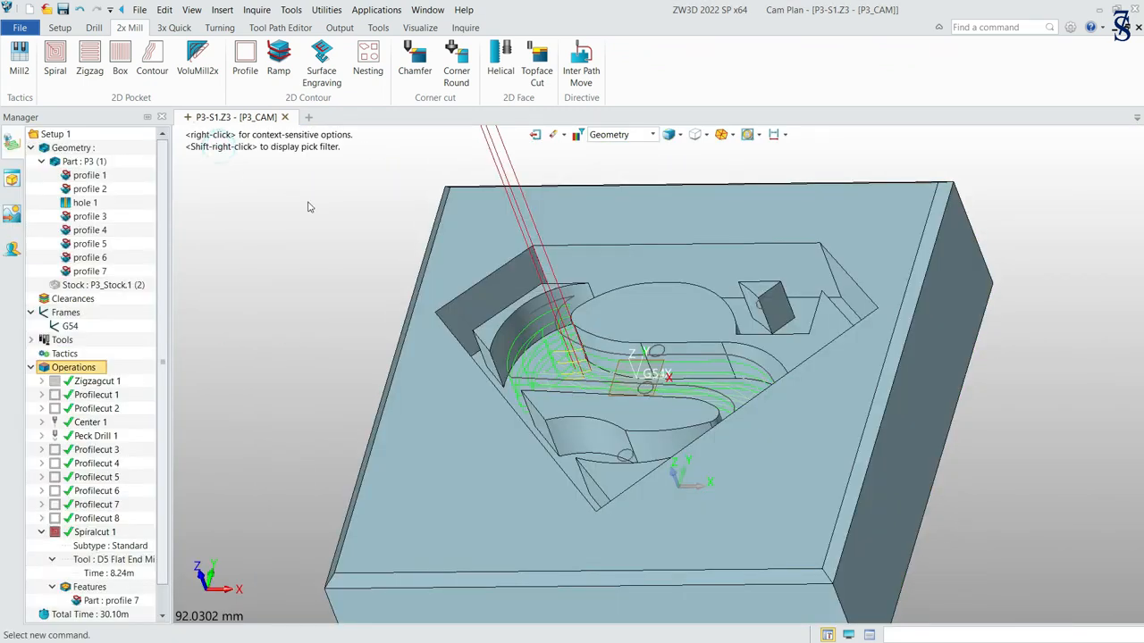